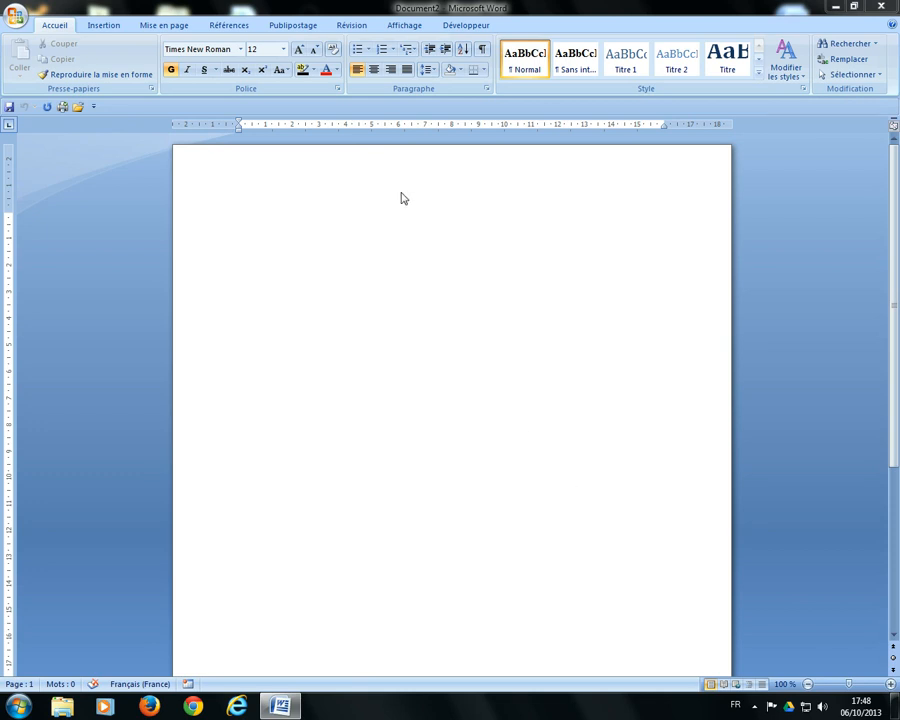
click(15, 15)
click(32, 50)
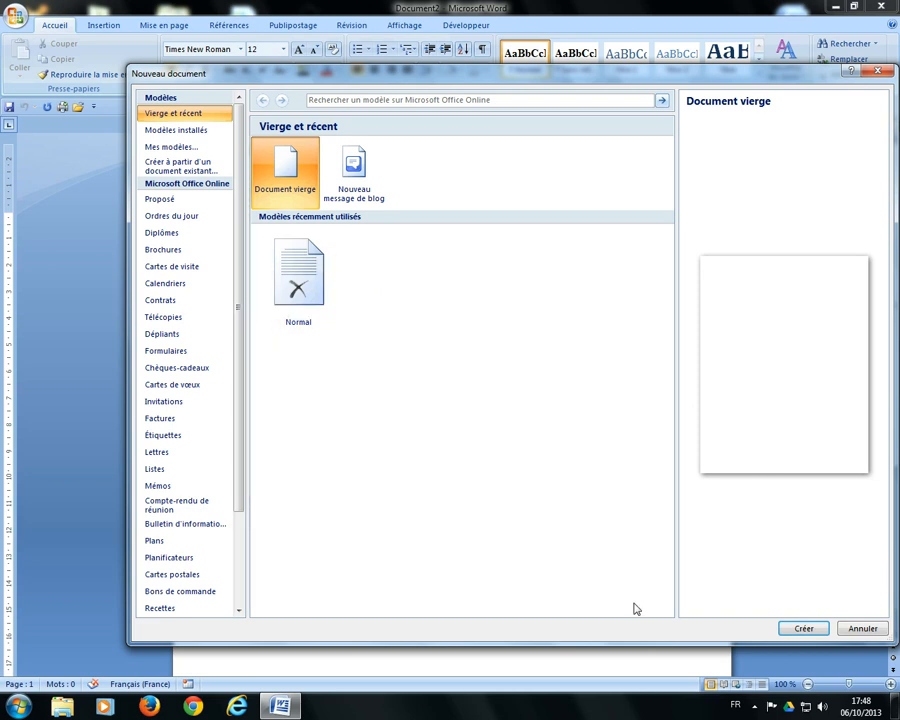
click(868, 635)
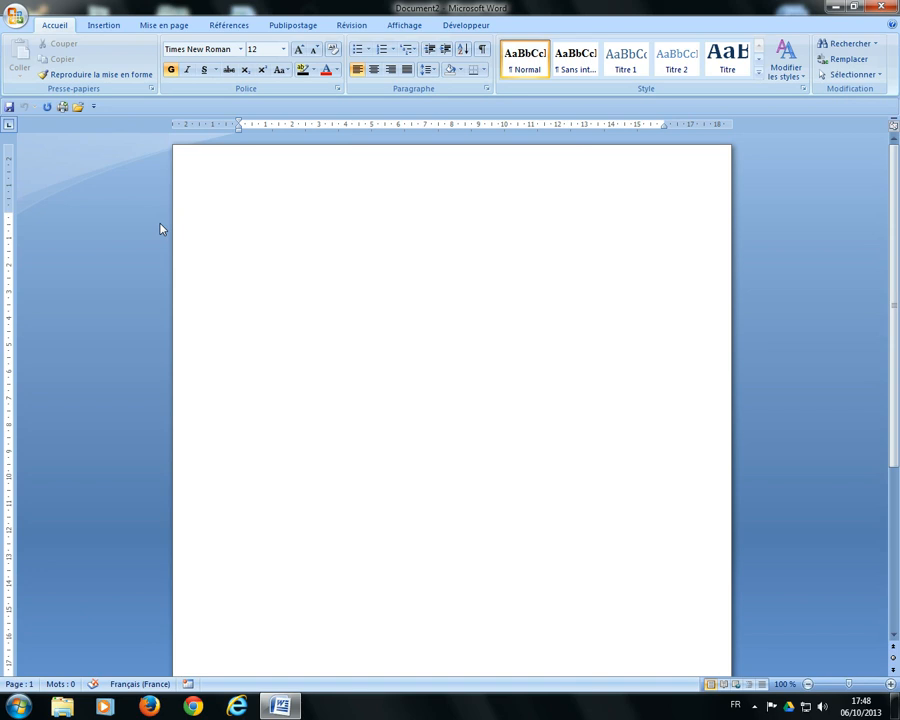
Apply the no-spacing style (Sans interligne) to the whole blank document and set its font to Arial, size 11.
key(ctrl+a)
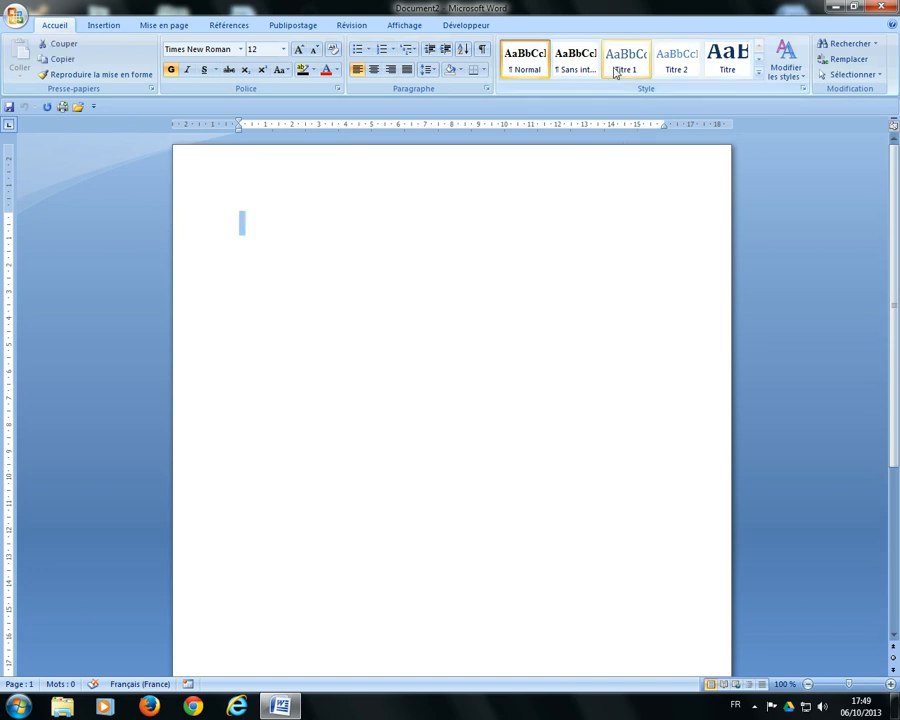
click(583, 68)
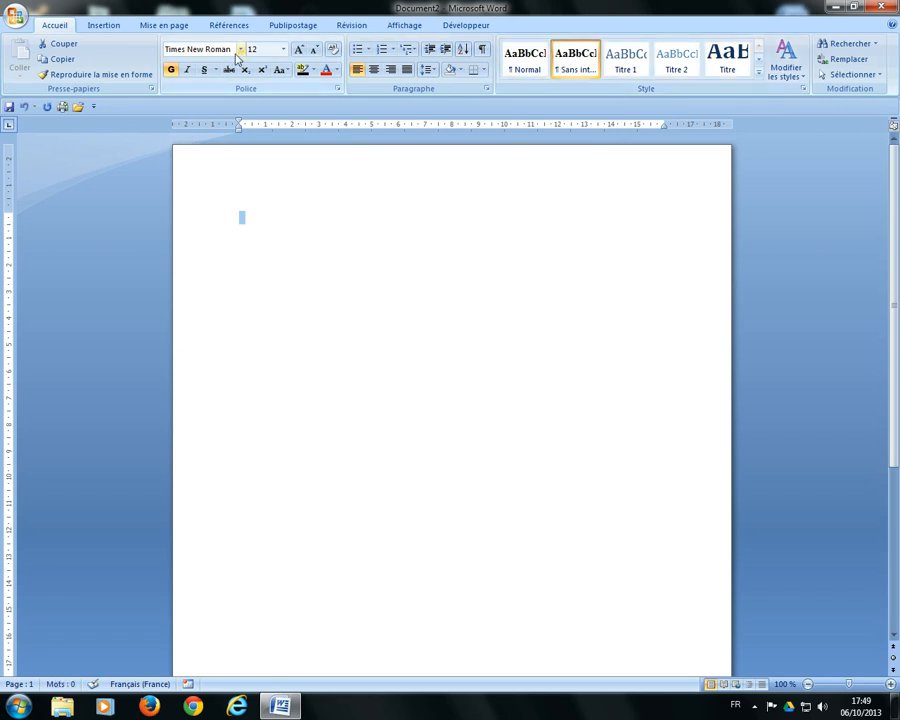
click(239, 50)
text(Arial)
key(Return)
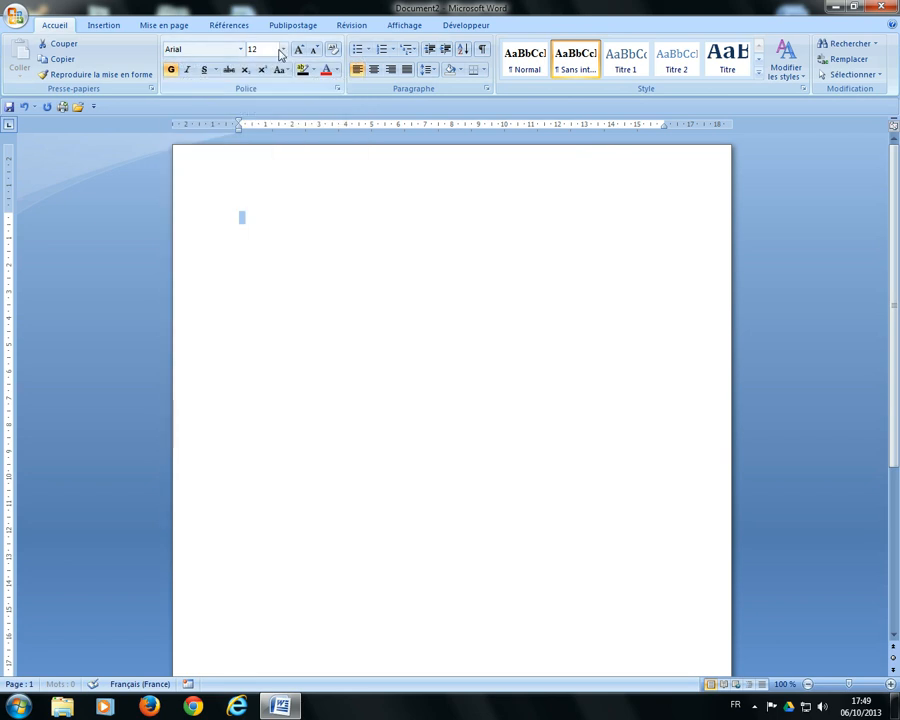
click(284, 56)
click(256, 103)
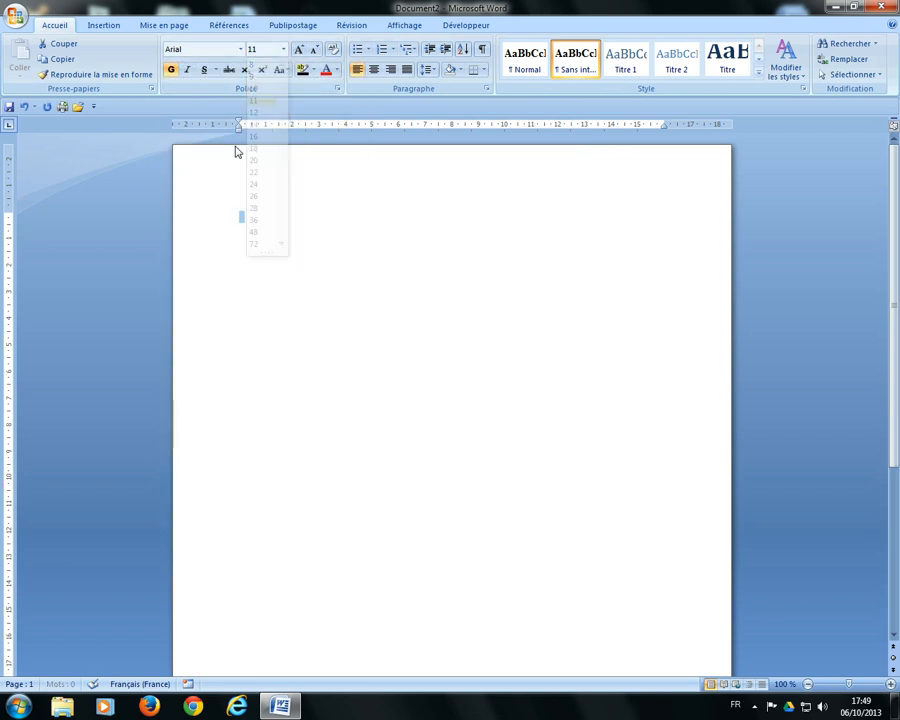
Reduce the page's left margin to about 1 cm and shrink the top margin to less than 1 cm.
drag(240, 131, 199, 132)
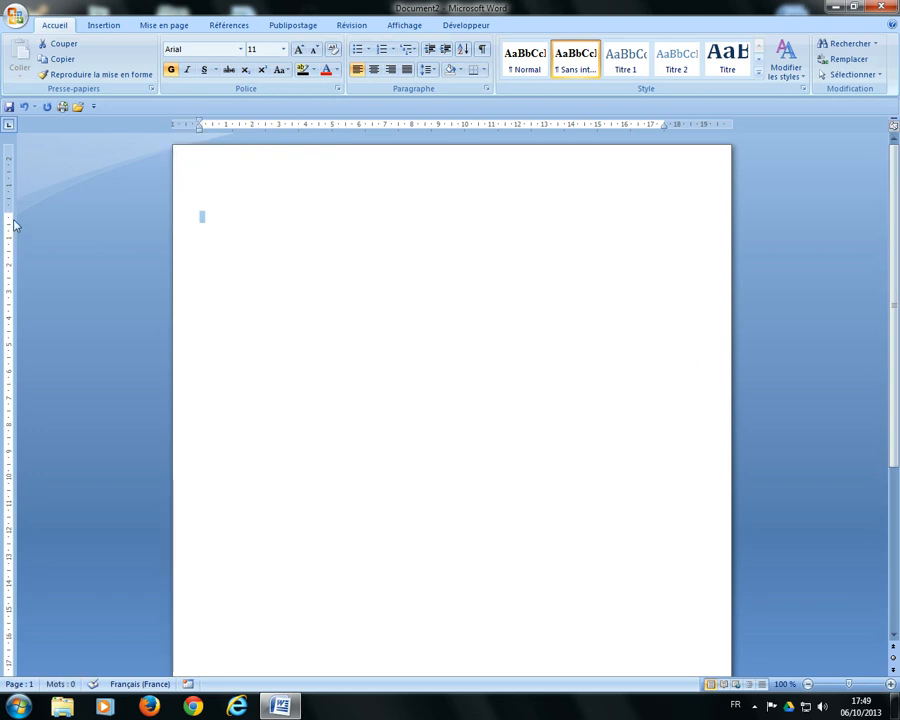
drag(5, 210, 6, 168)
click(320, 213)
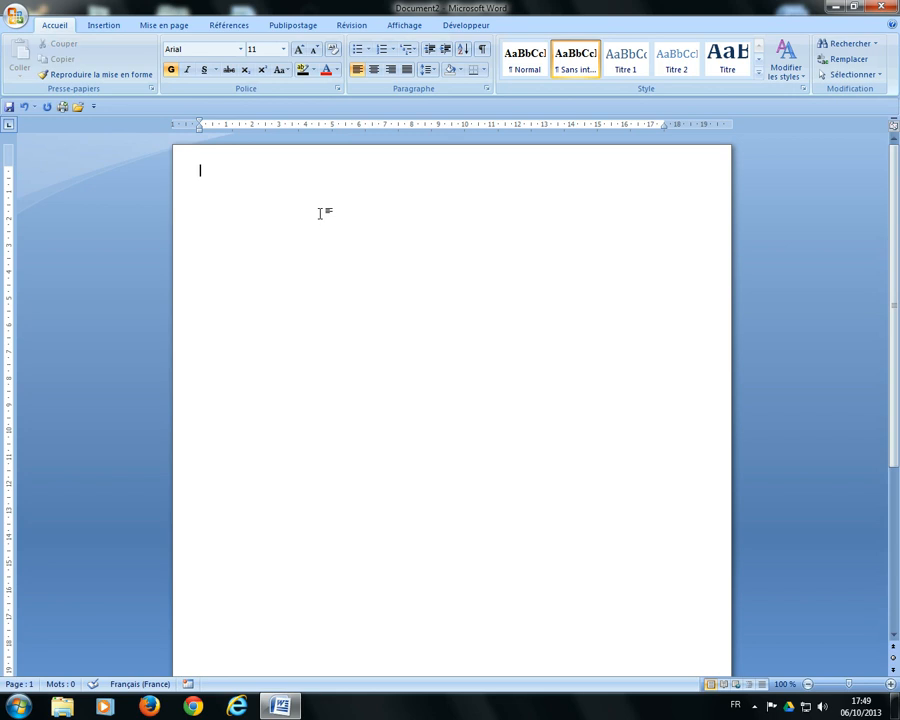
Insert the picture "CGM logo CMJN" at the start of the page and scale it down to about 2.41 × 2.68 cm.
click(106, 27)
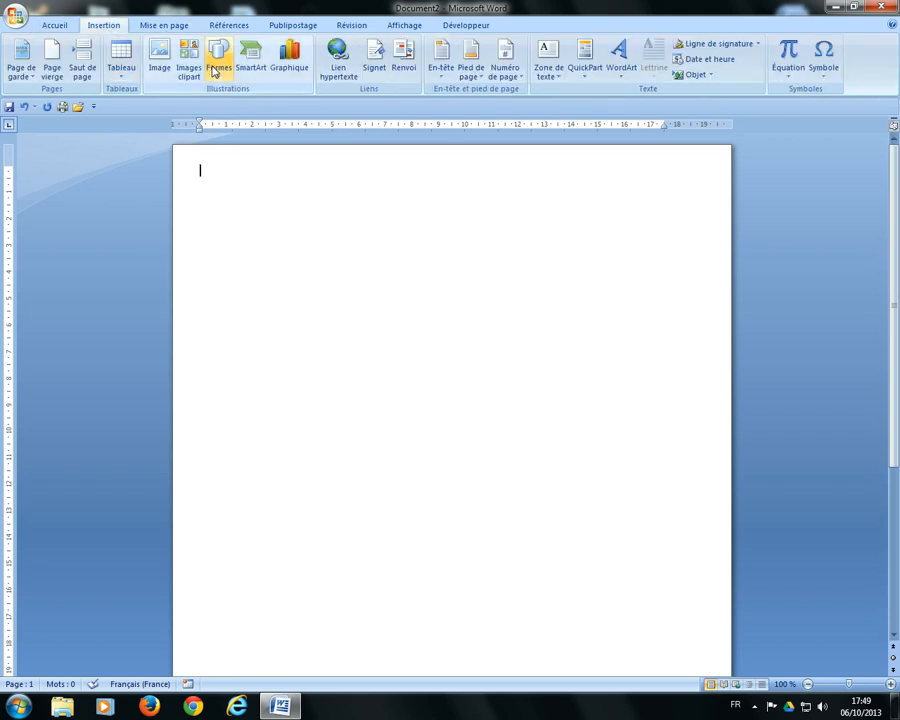
click(162, 62)
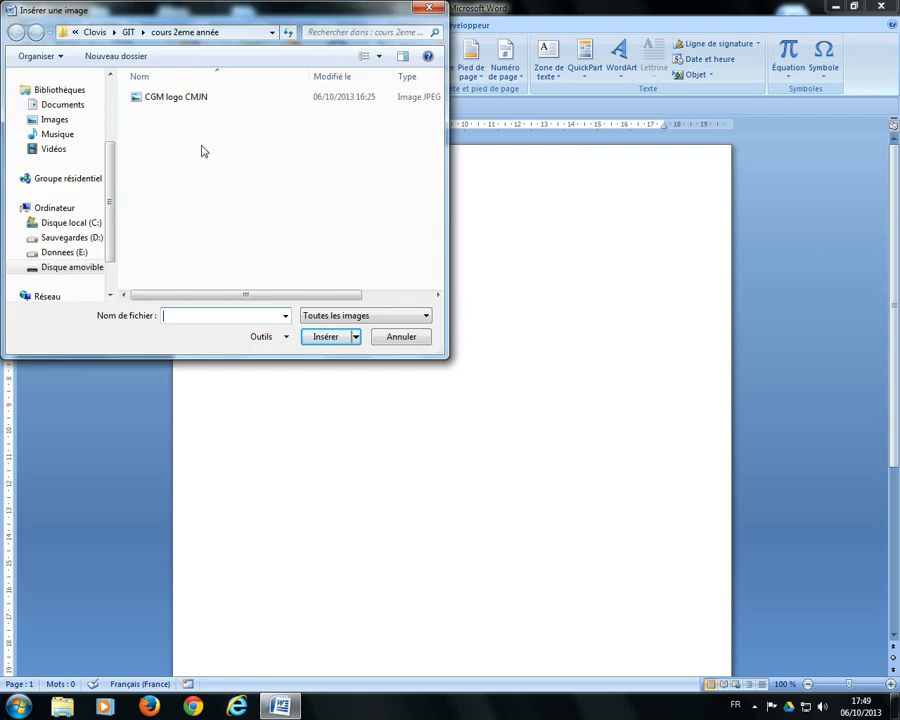
double_click(216, 98)
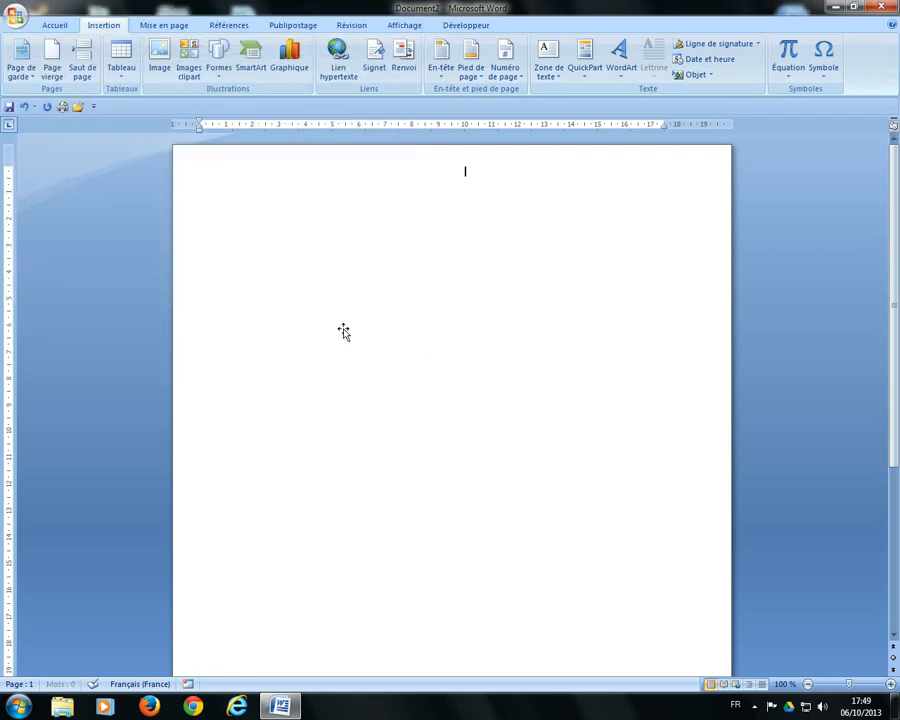
drag(466, 402, 295, 231)
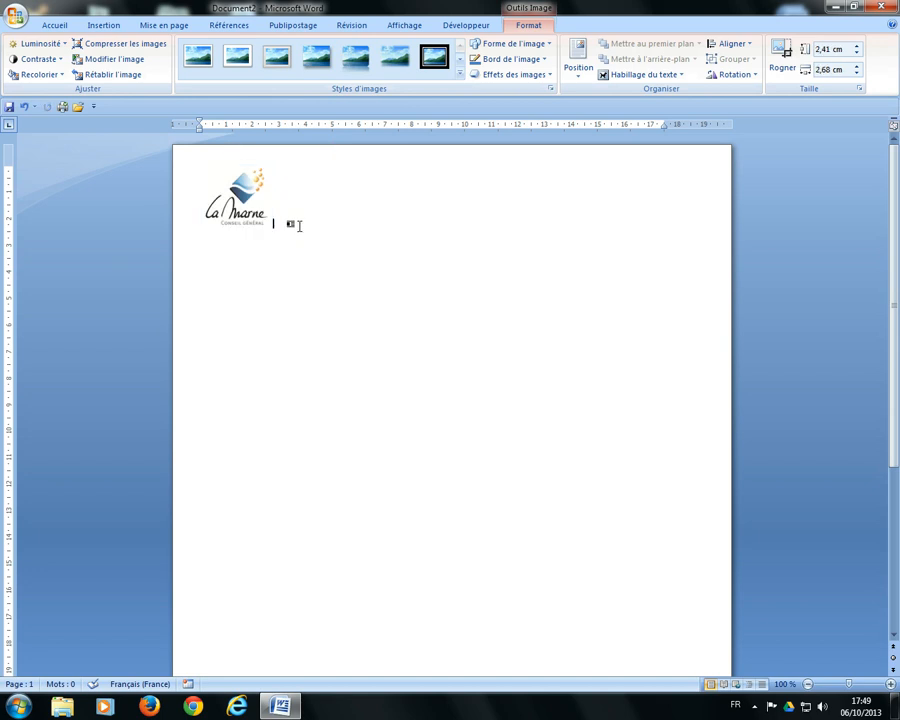
Enter "Entreprise Alpha" beside the logo, followed by the filler lines "Ksdhfjksdhf" and "Kjsdhfkjsdfh".
click(298, 225)
text(Ent)
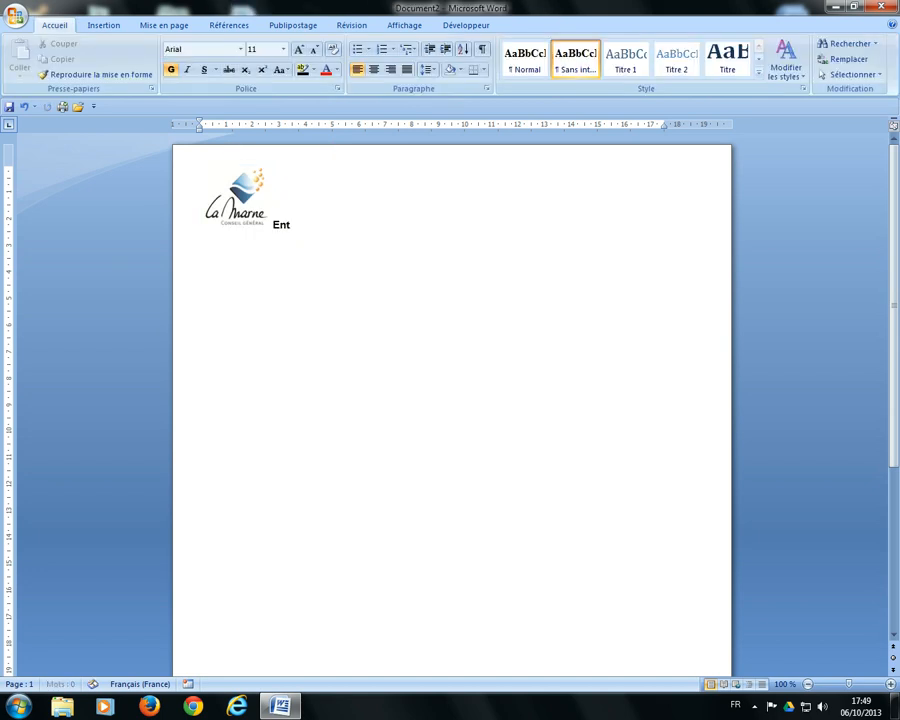
text(reprise Alpha)
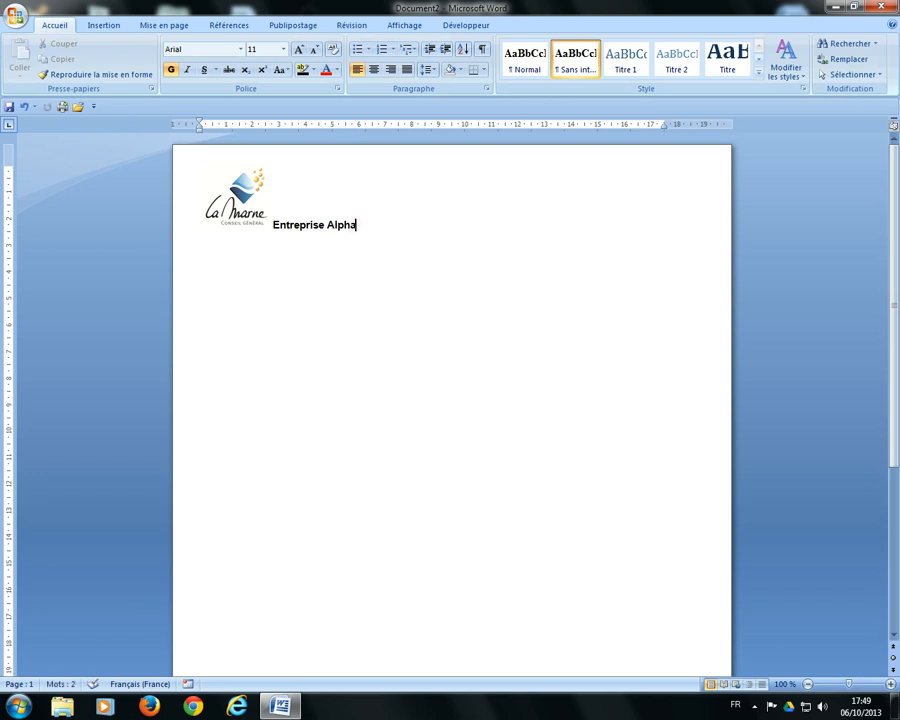
key(Return)
text(ksdhfjksdhf)
key(Return)
text(kjsdhfkjsdfh)
key(Return)
Add the salutation "Madame, Monsieur," below the company lines after a blank line, with empty lines after it.
key(Return)
text(Madame, )
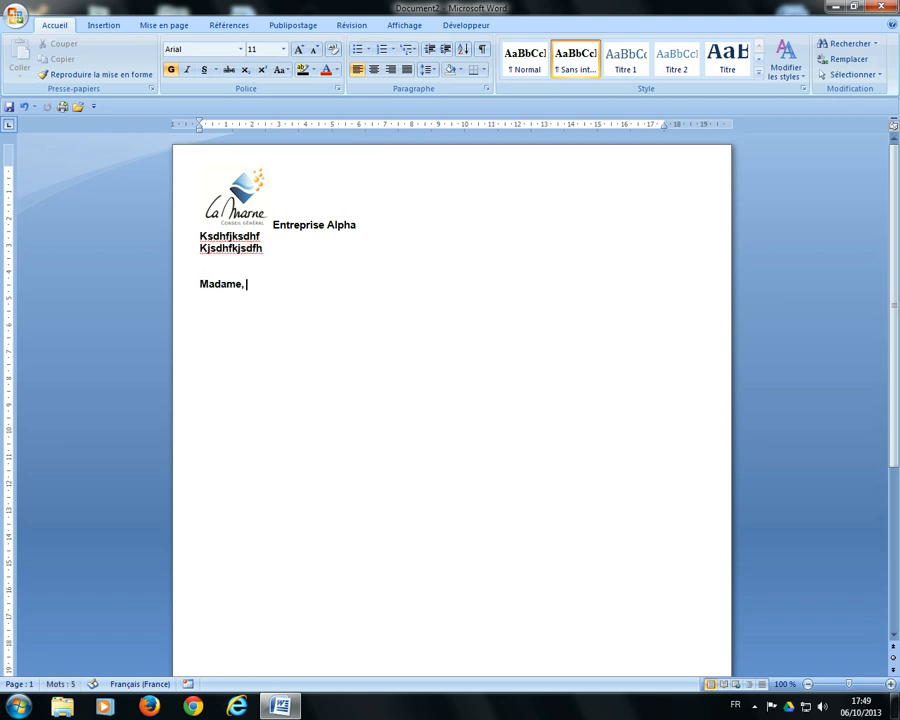
text(Monsieur,)
key(Return)
key(Return)
Remove the bold formatting from all the text in the document.
key(ctrl+a)
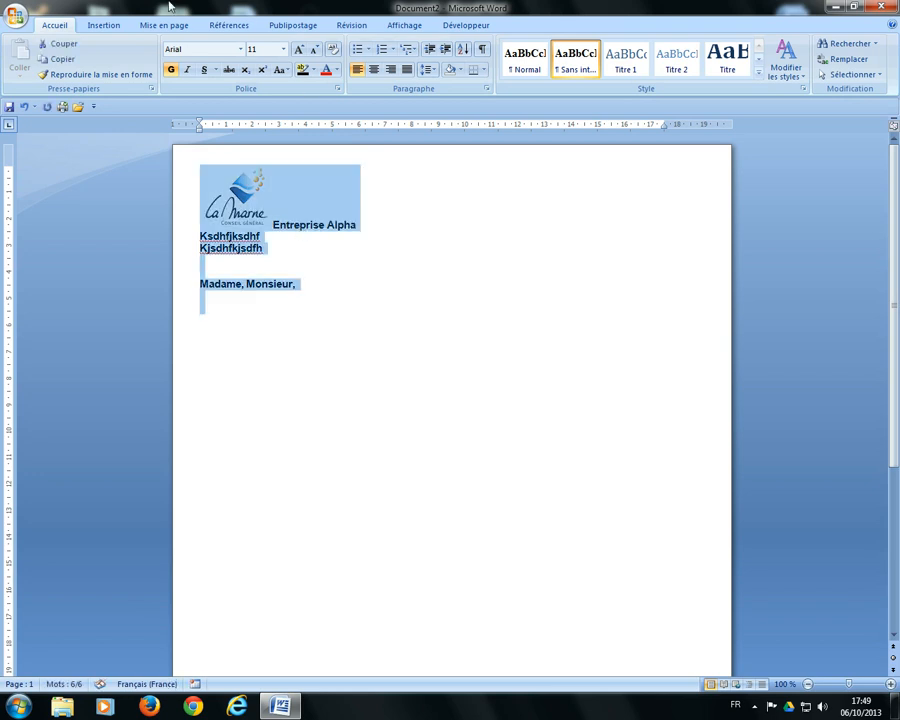
key(ctrl+g)
key(Right)
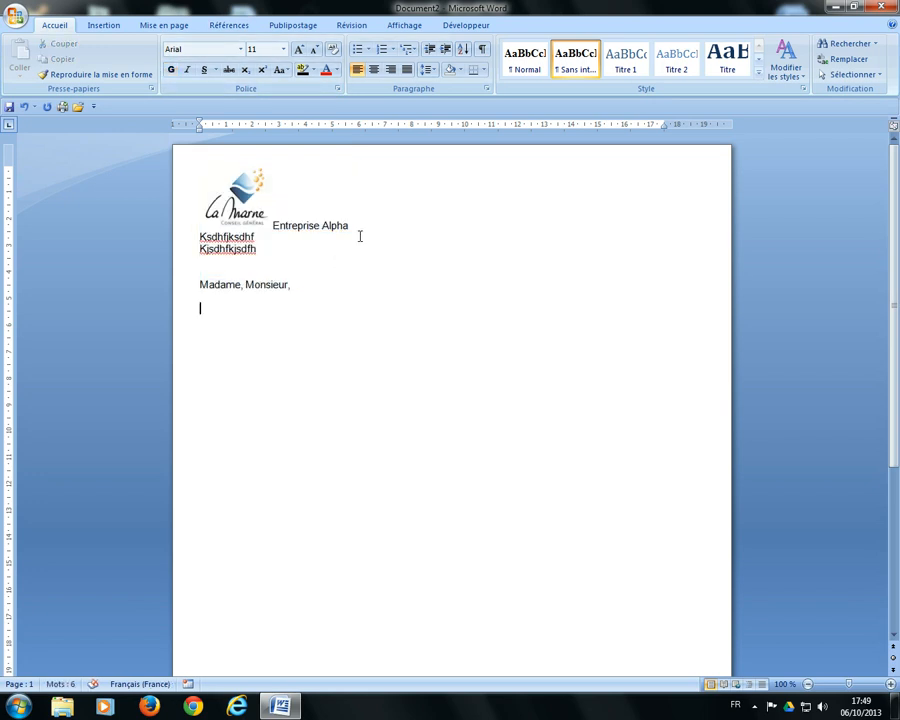
Set the logo's text wrapping to Rapproché and add two blank lines so the salutation sits below the logo.
right_click(251, 216)
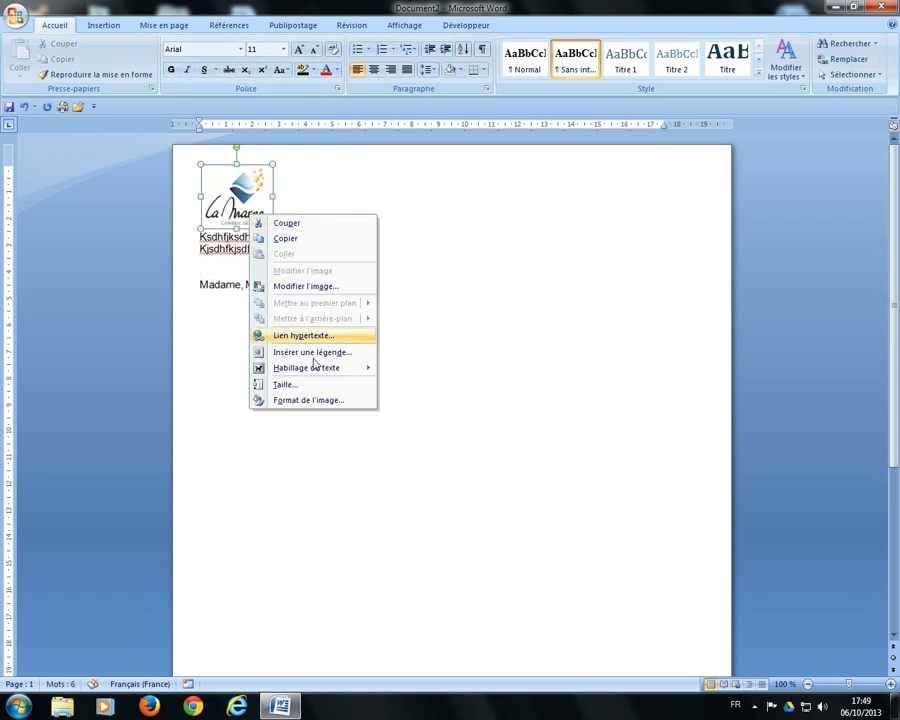
mouse_move(285, 370)
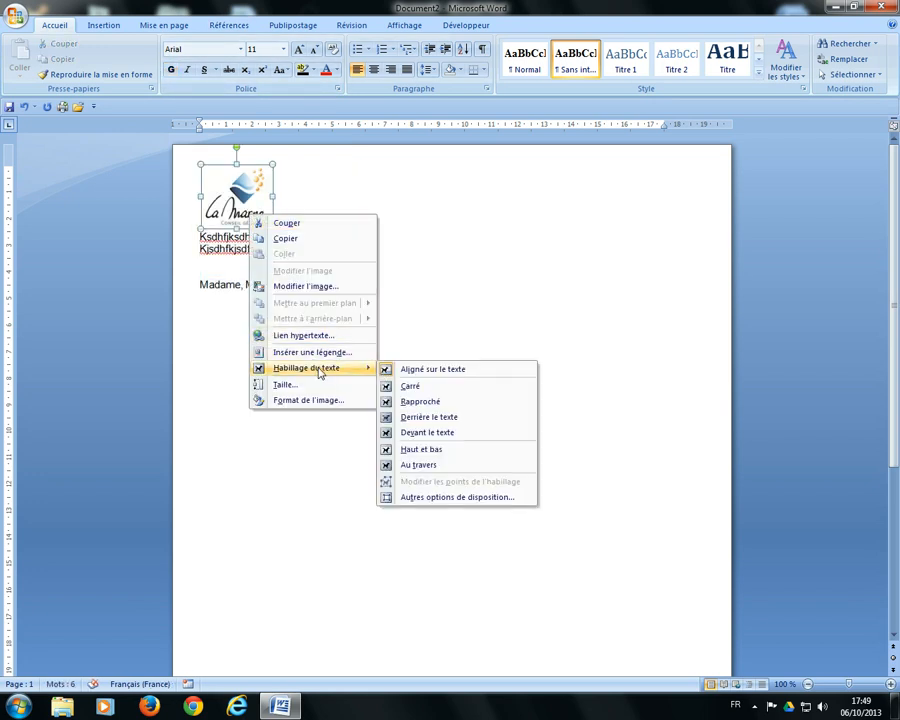
click(431, 404)
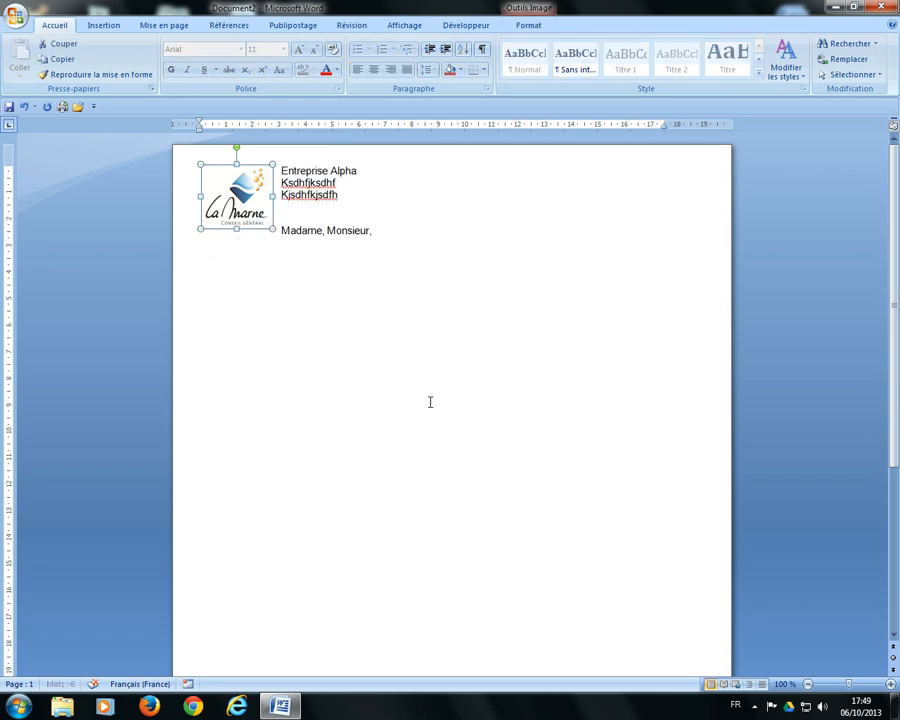
click(290, 216)
key(Return)
key(Return)
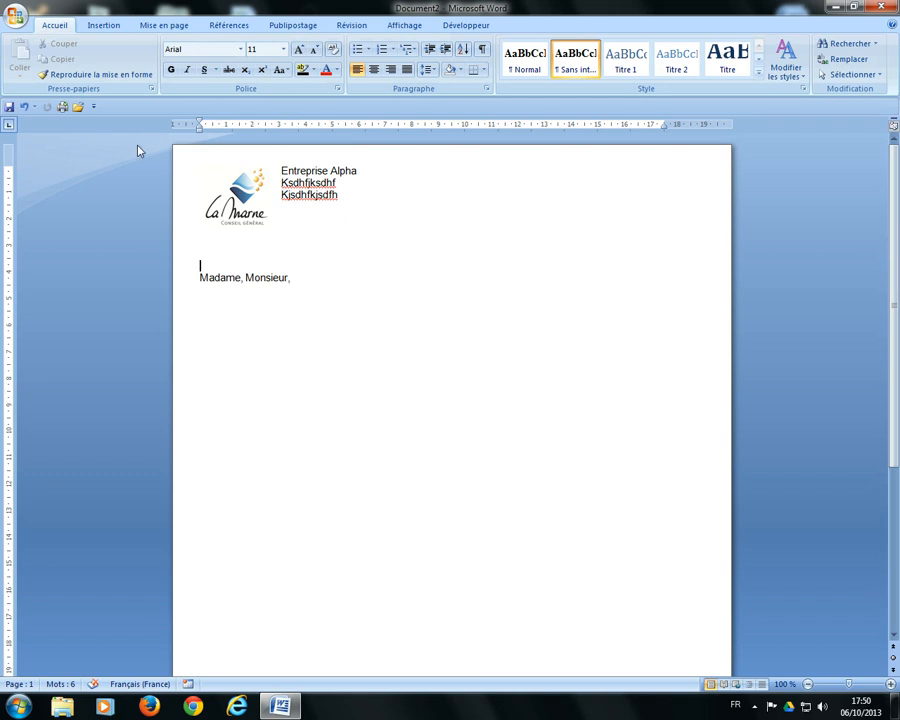
Save the letter as a Word template (Modèle Word) named "Entreprise Alpha" in the folder "cours 2eme année".
click(16, 14)
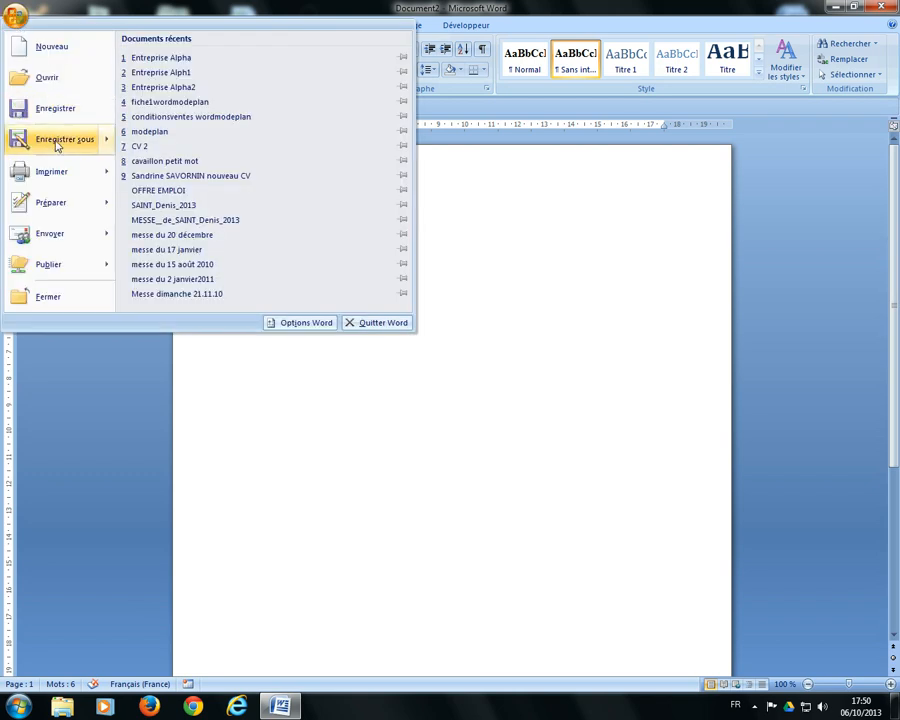
click(56, 142)
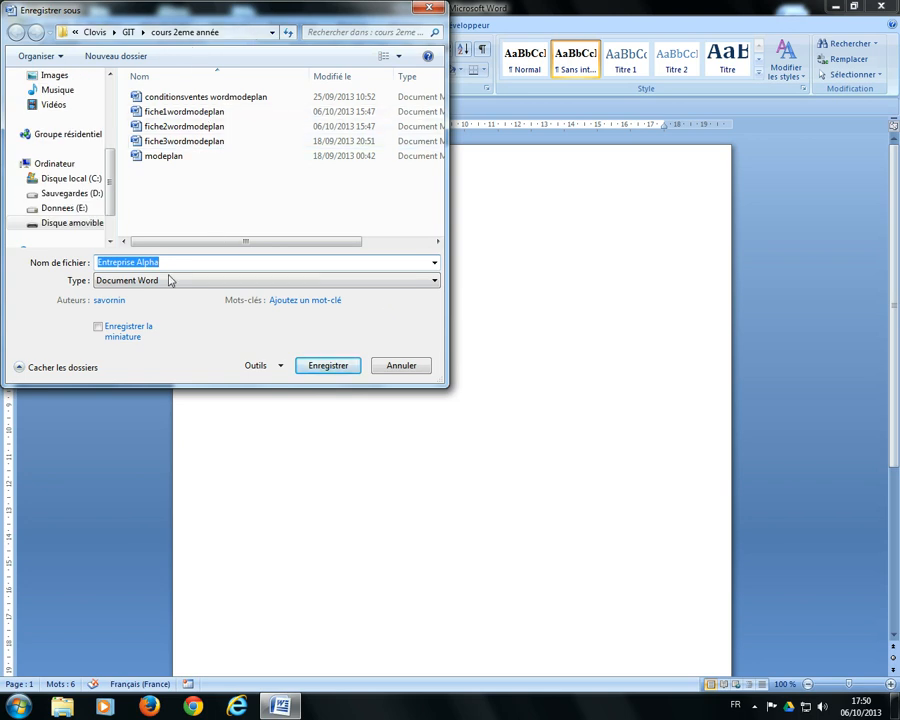
click(165, 281)
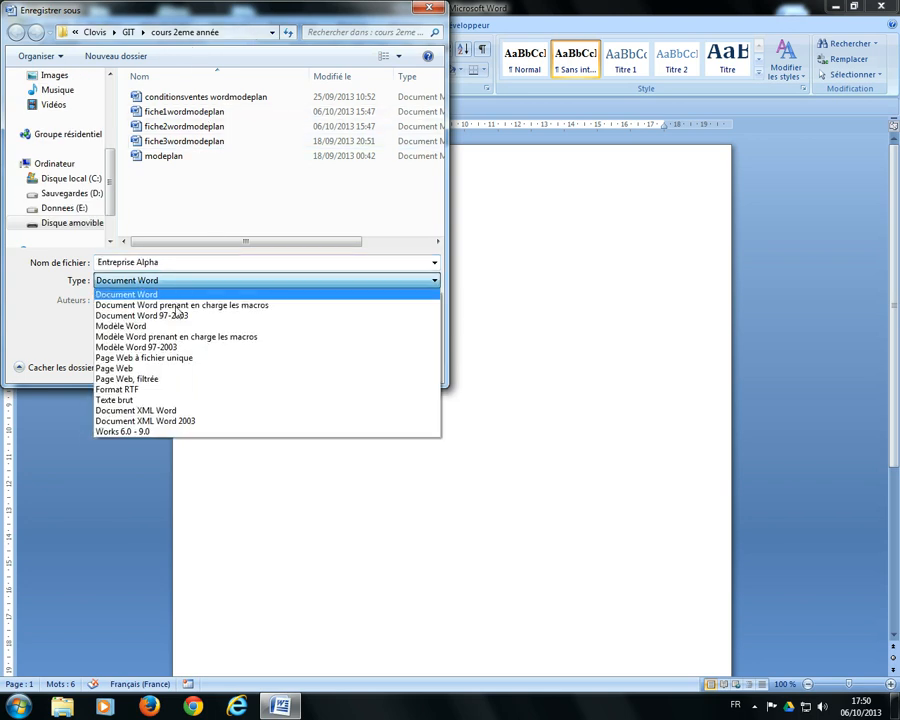
click(178, 326)
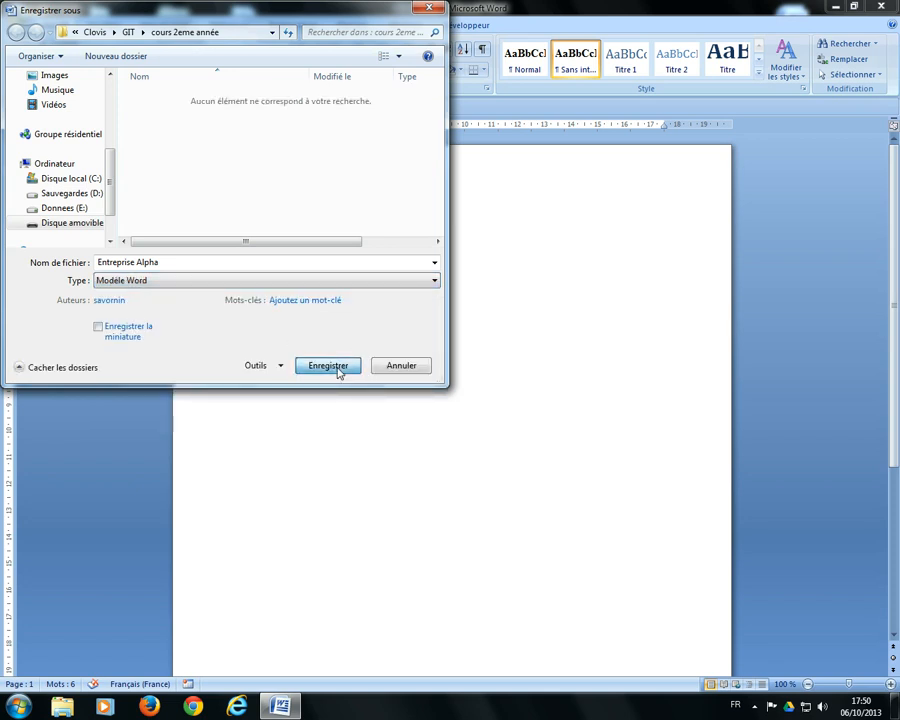
click(328, 366)
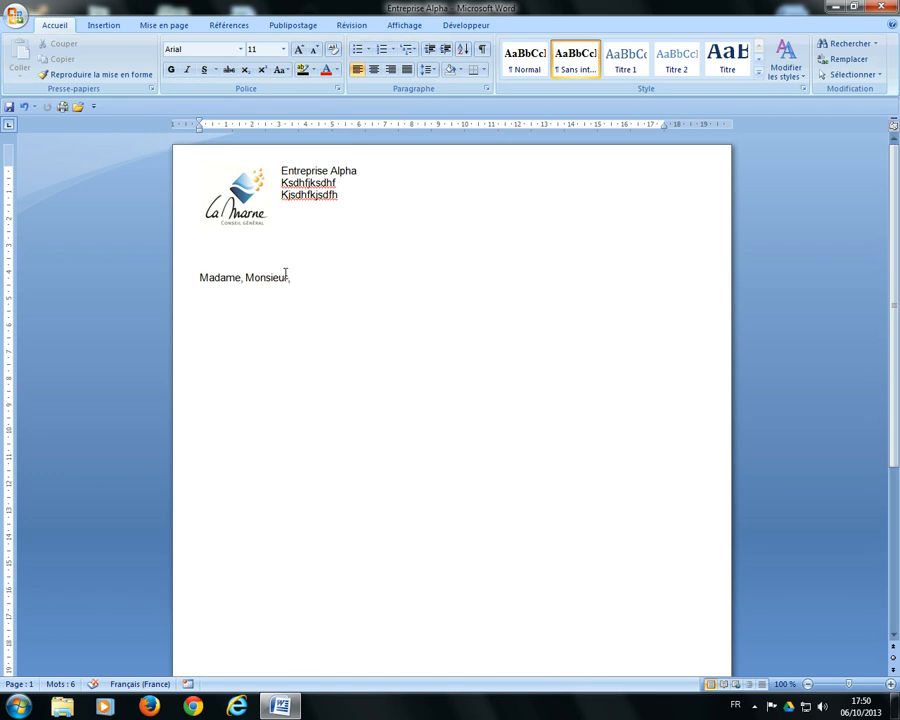
click(15, 16)
click(40, 48)
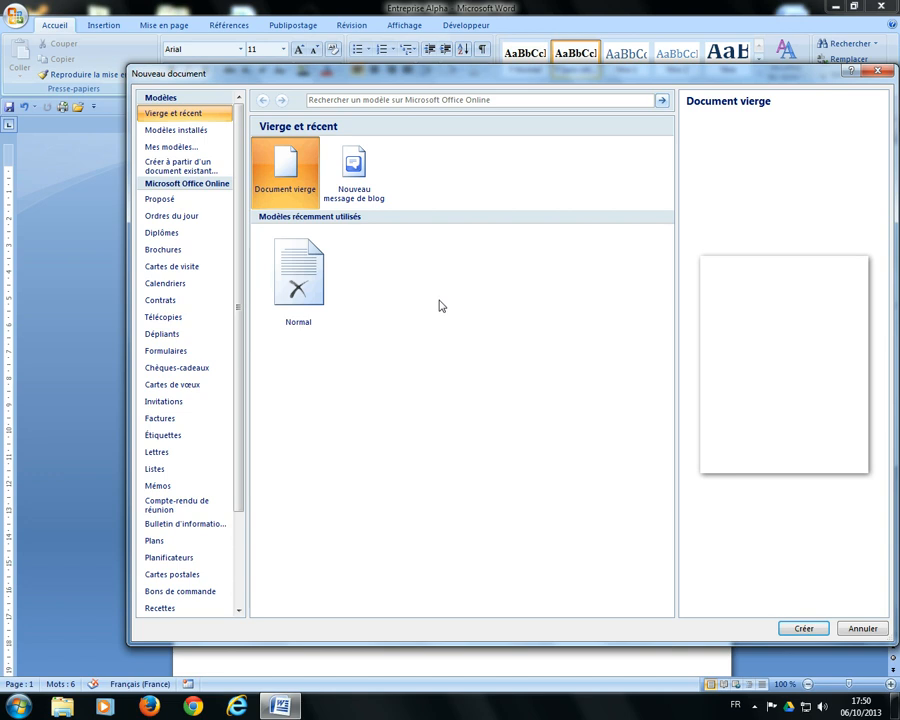
click(866, 629)
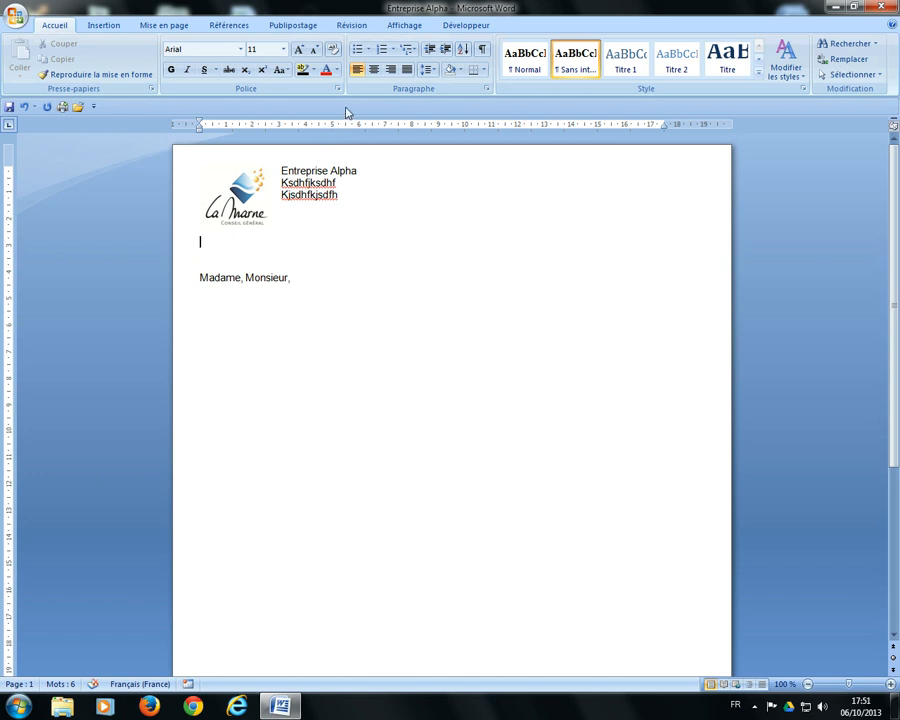
Try inserting the date in the "dimanche 6 octobre 2013" format above the salutation, and undo it.
click(104, 27)
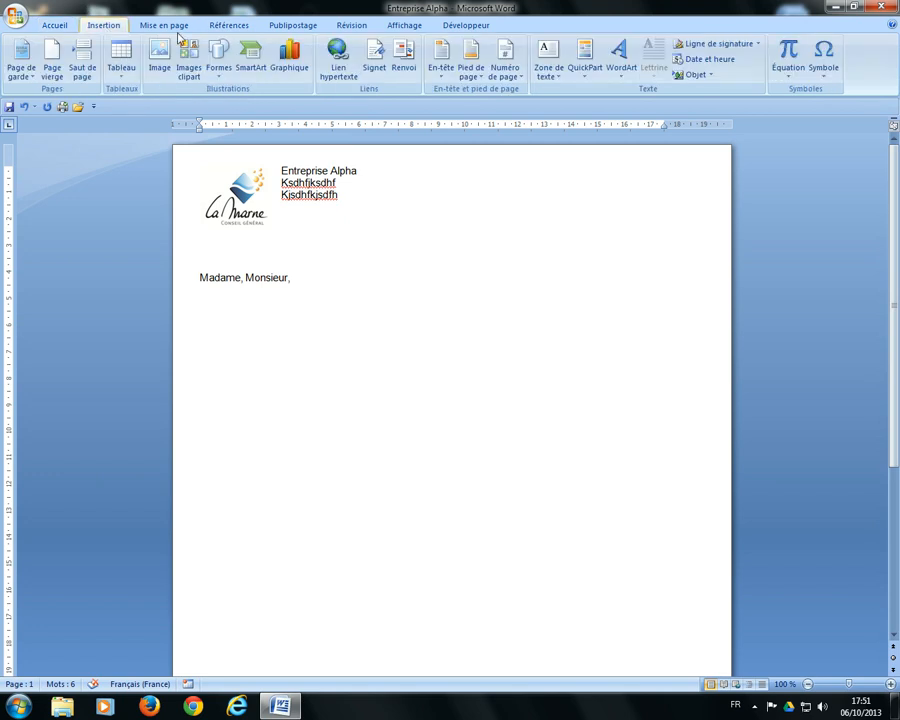
click(706, 58)
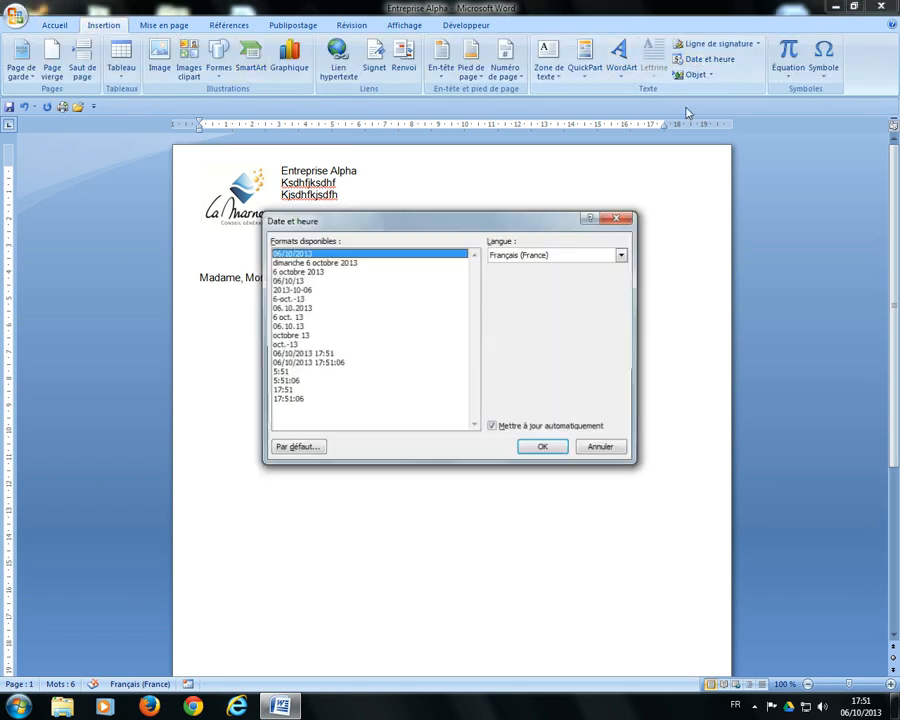
double_click(313, 262)
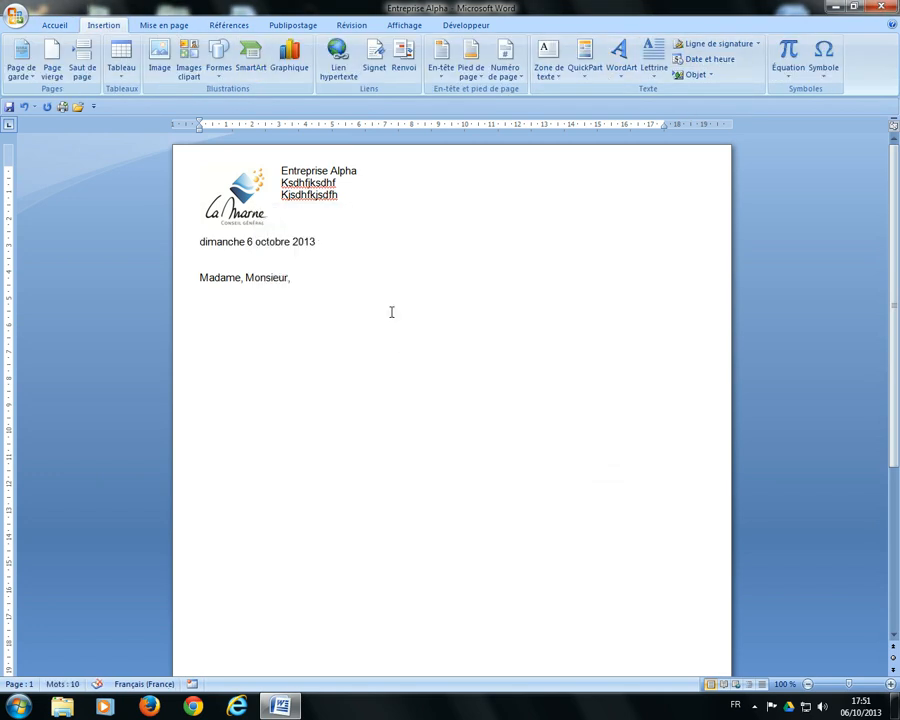
key(ctrl+z)
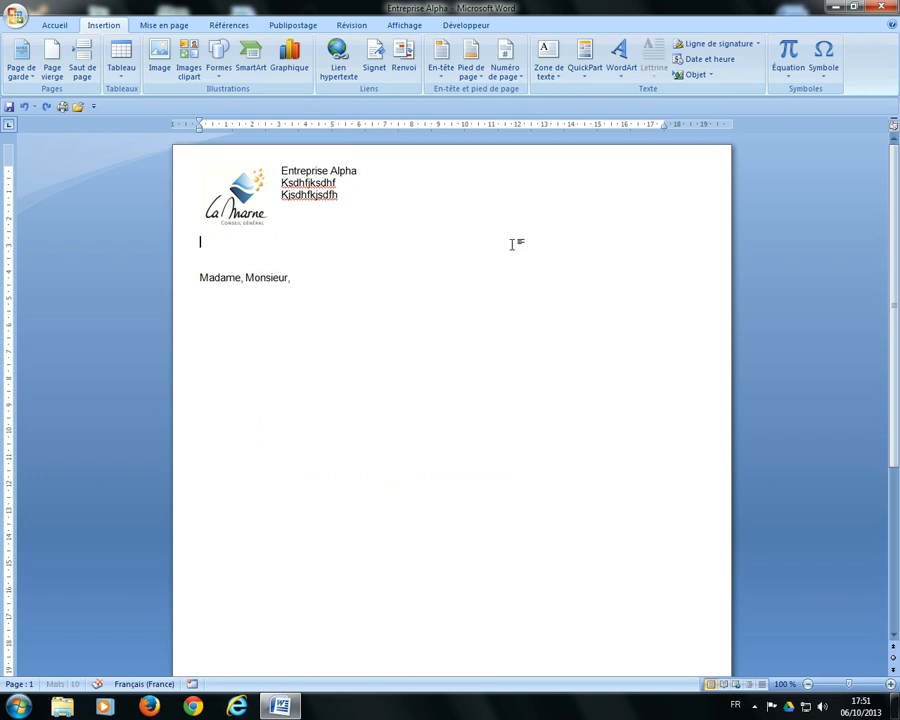
Insert an automatically updating date above the salutation, using the "dimanche 6 octobre 2013" format.
click(708, 59)
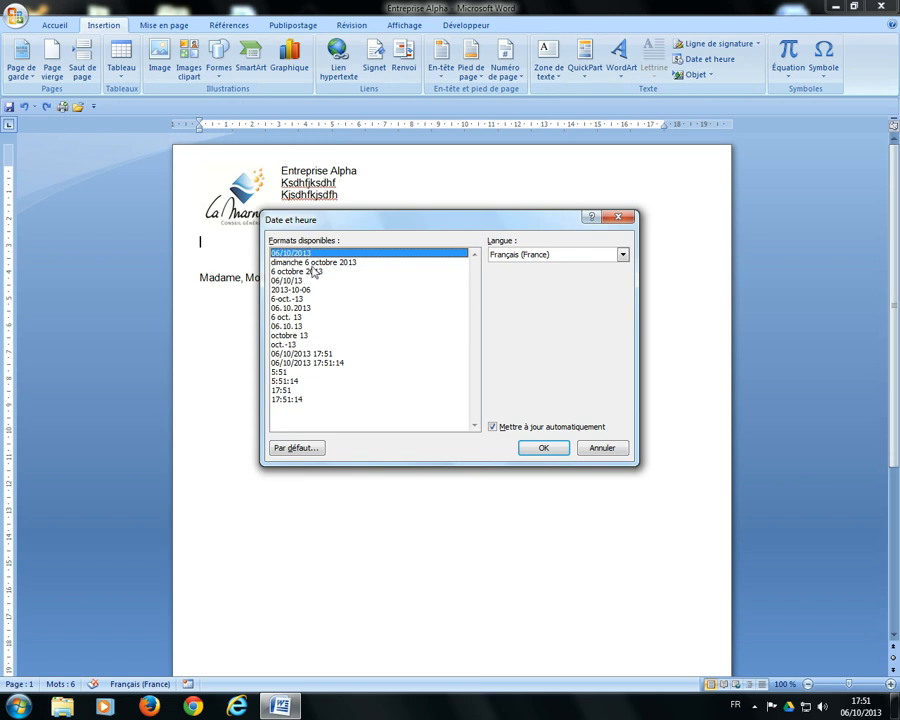
click(315, 262)
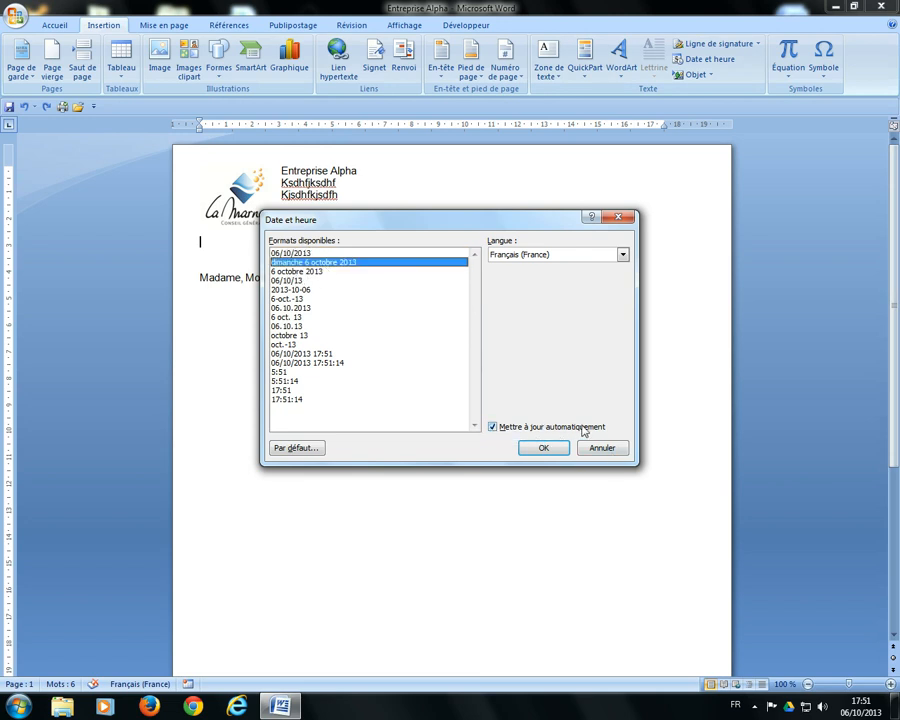
click(556, 450)
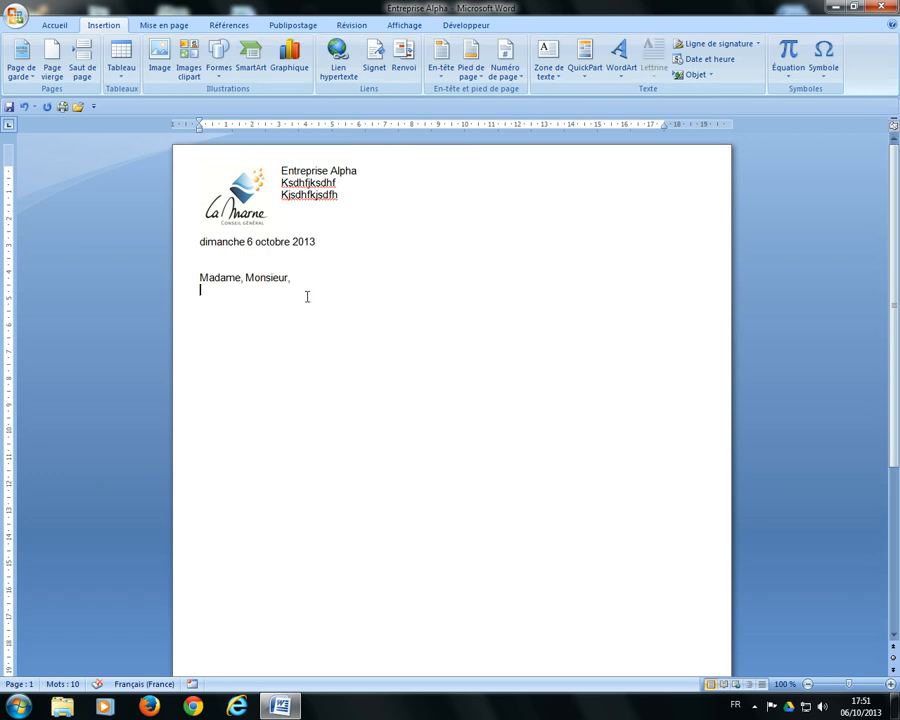
Add the label lines "Nom de votre établissement :" and "Descriptif :" below the salutation, leaving a blank line above them.
key(Return)
key(Return)
text(Nom de votre)
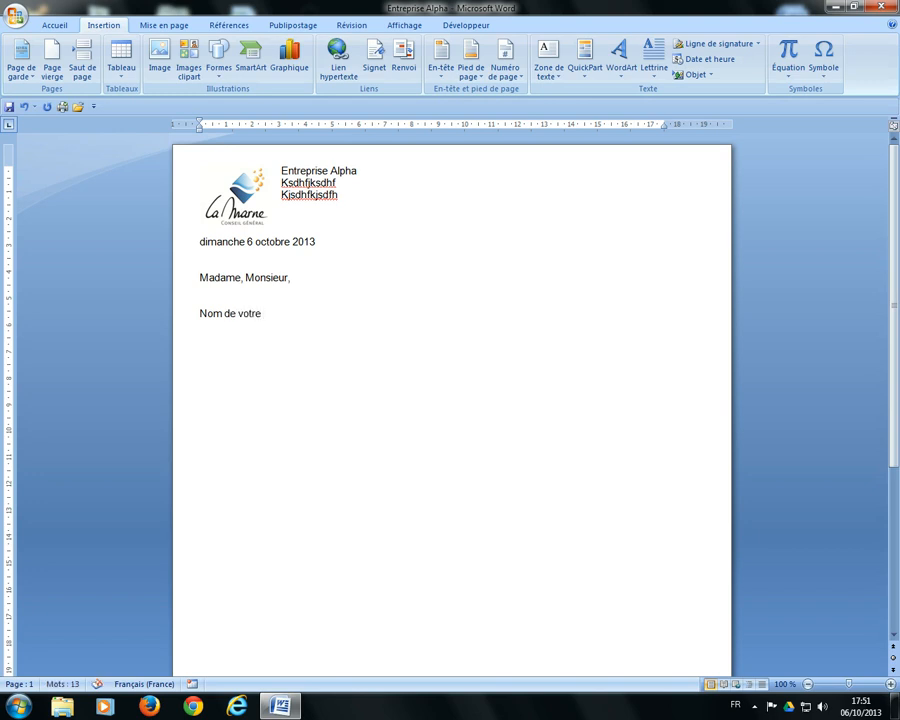
text(établissement l :)
key(Return)
text(Descriptif :)
key(Return)
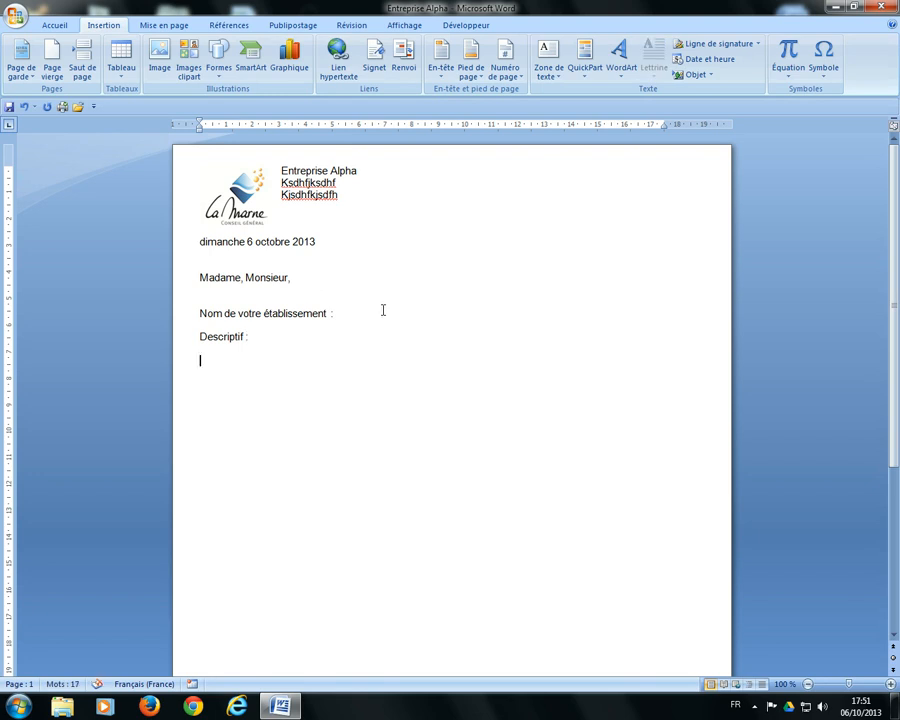
Insert a rich text content control after each of the "Nom de votre établissement :" and "Descriptif :" labels.
click(345, 321)
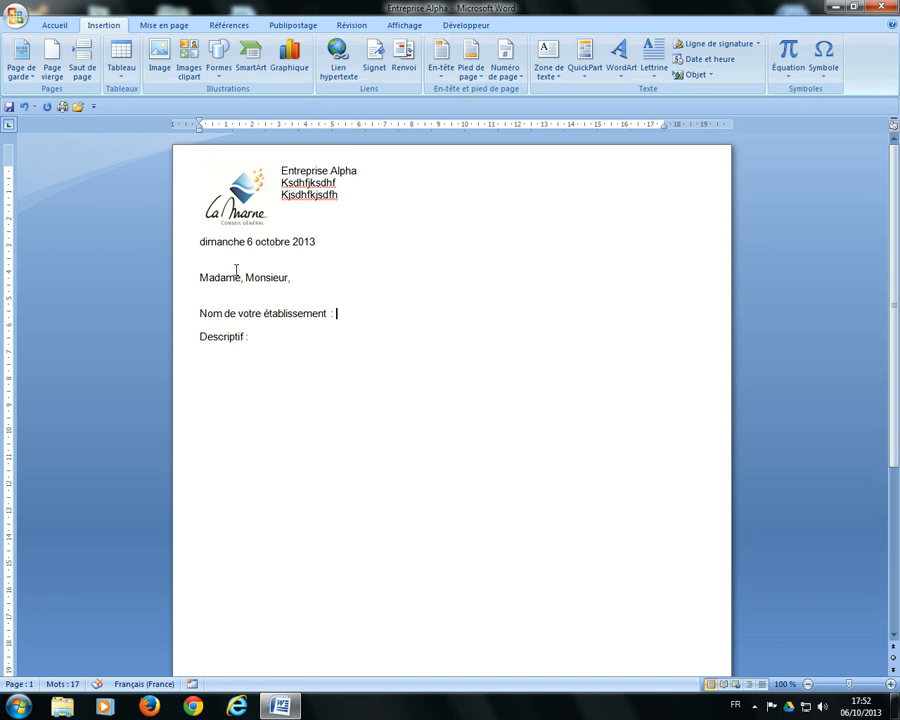
click(470, 27)
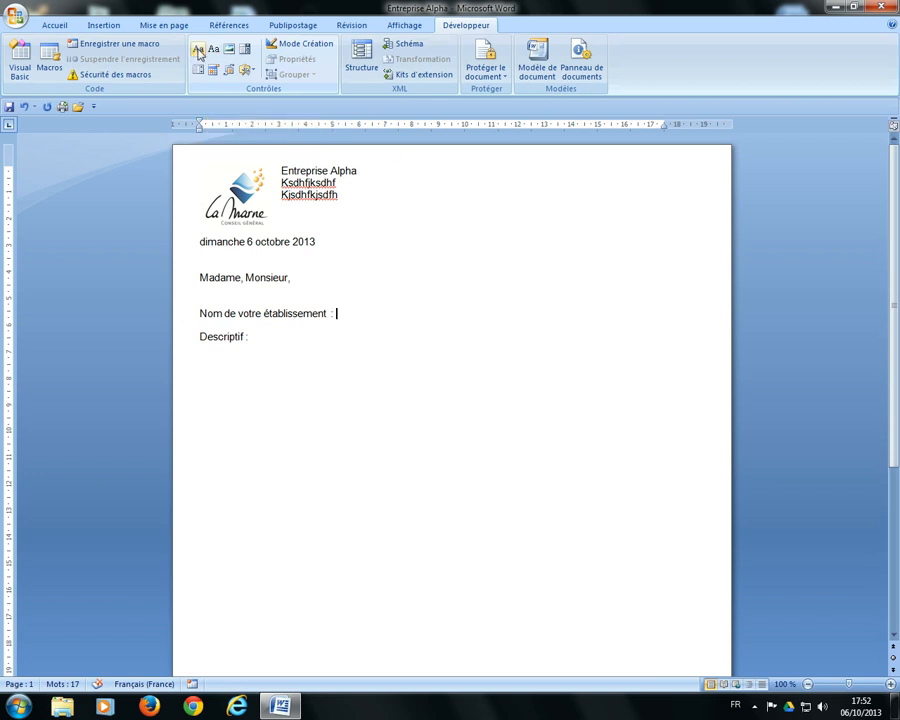
click(199, 53)
click(346, 337)
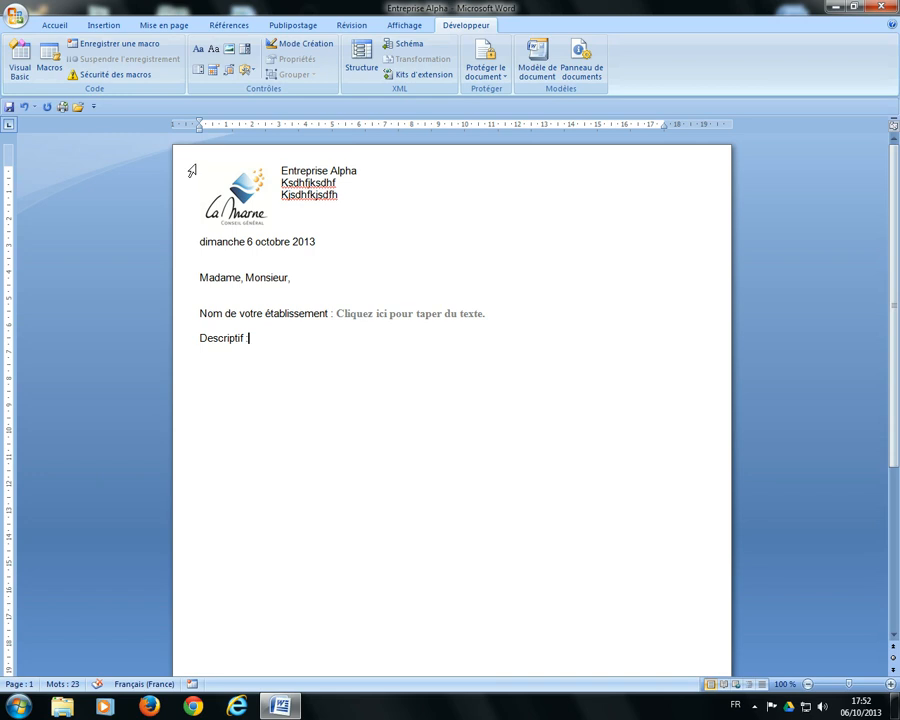
click(198, 48)
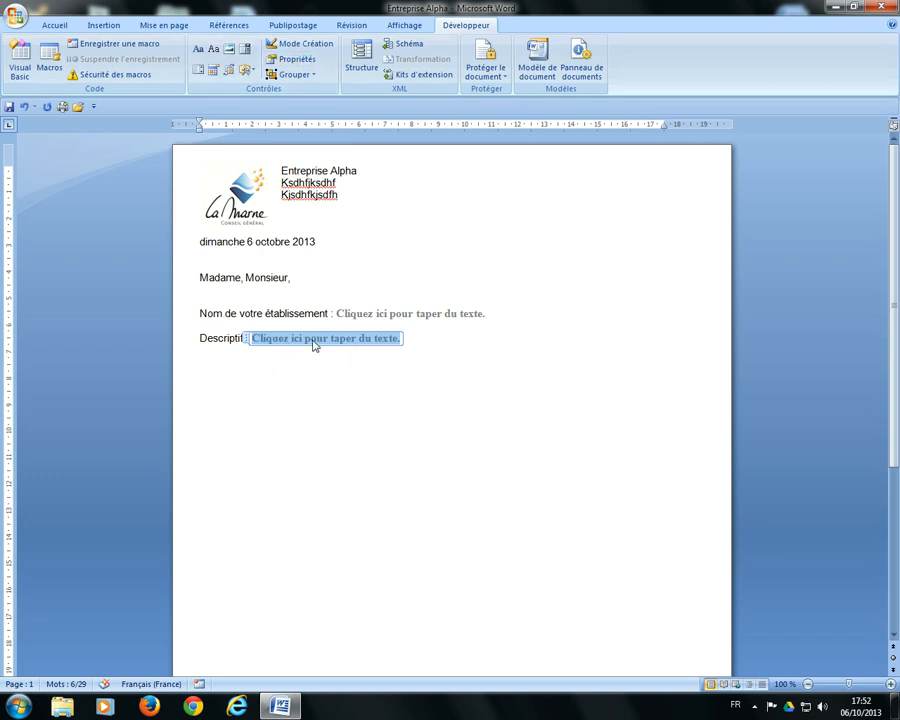
In design mode, replace the placeholder text of the "Descriptif" content control with "Descriptif court".
click(302, 46)
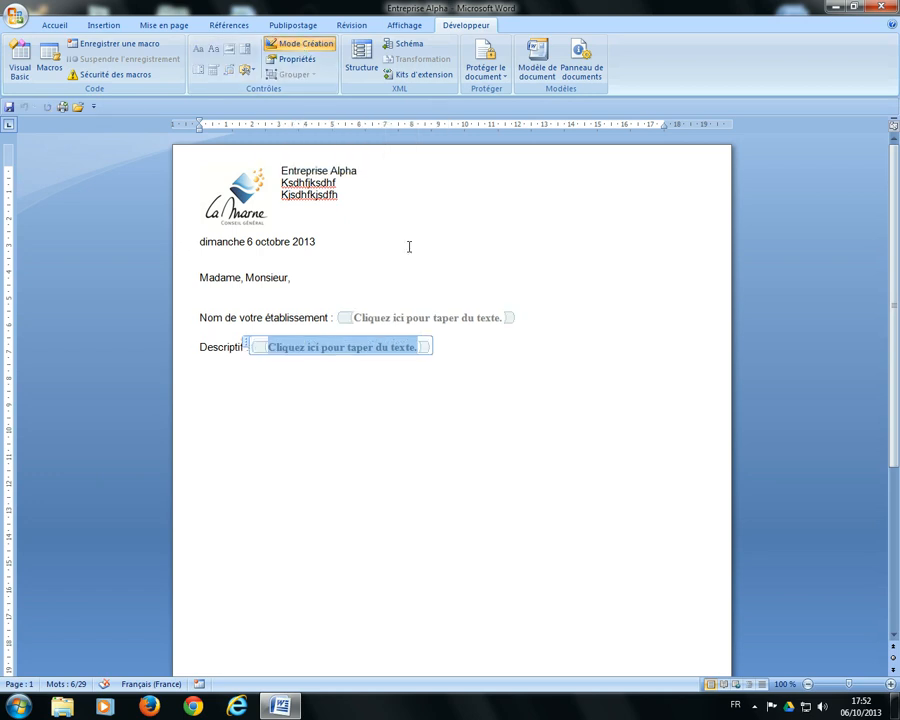
text(Descr)
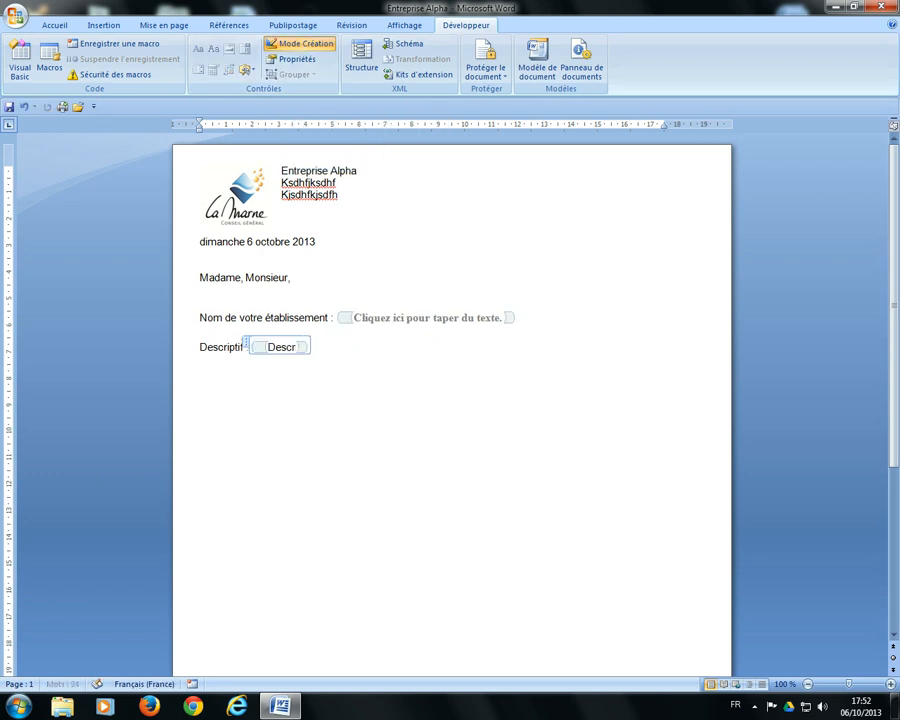
text(iptif )
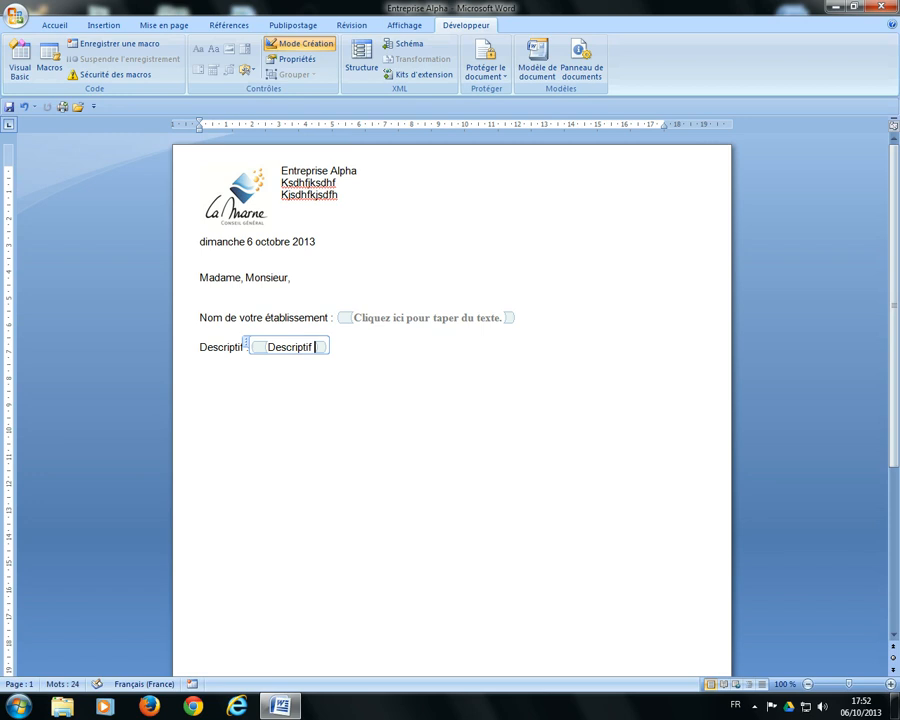
text(court)
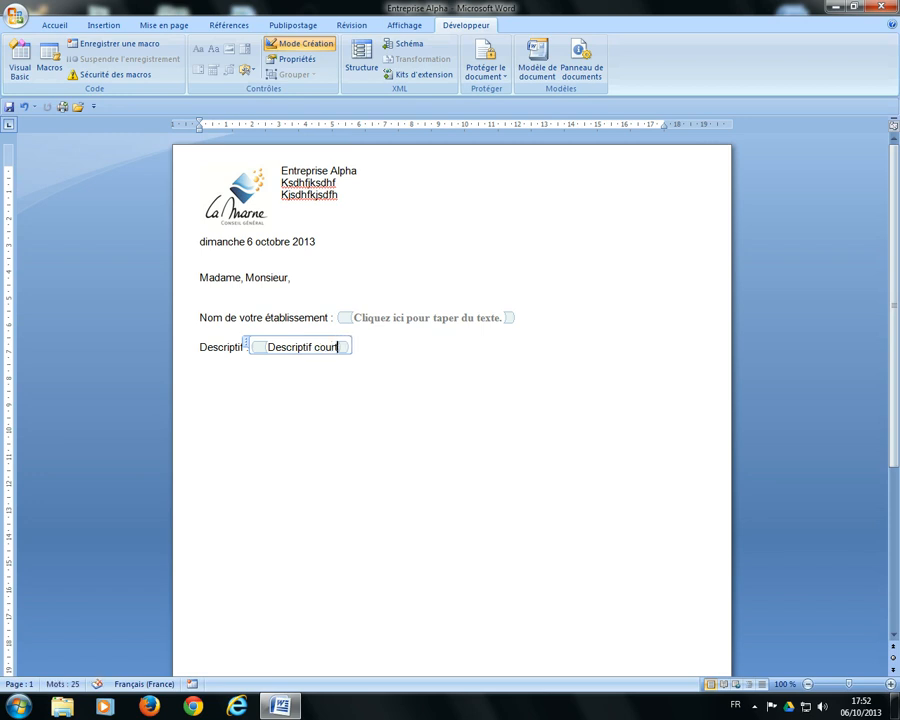
click(375, 385)
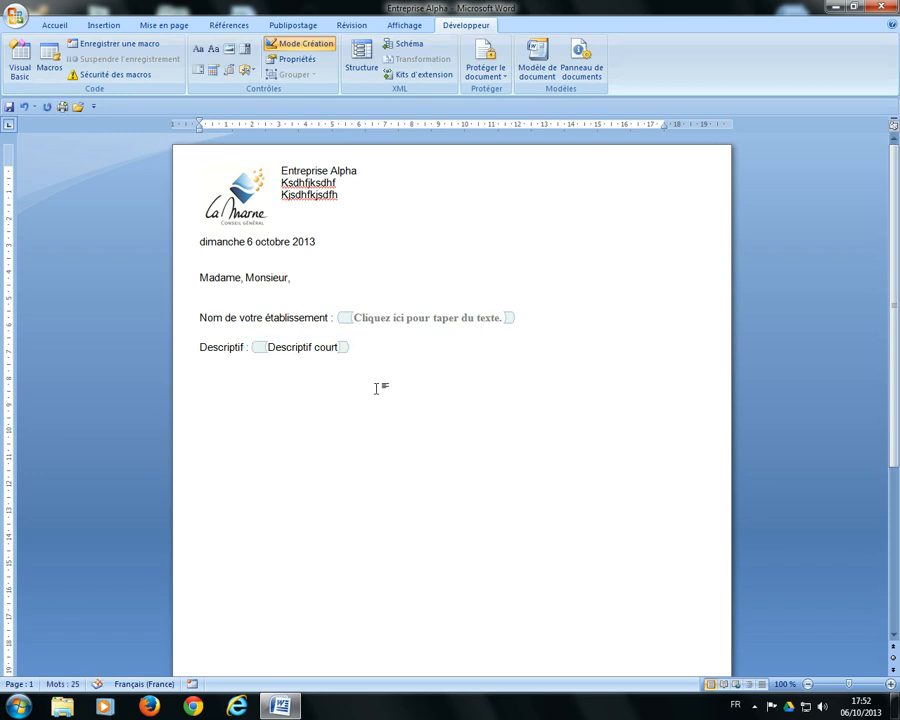
Insert a simple text box (Zone de texte simple), place it under the "Descriptif" line and widen it to about 18 cm.
click(104, 25)
click(540, 75)
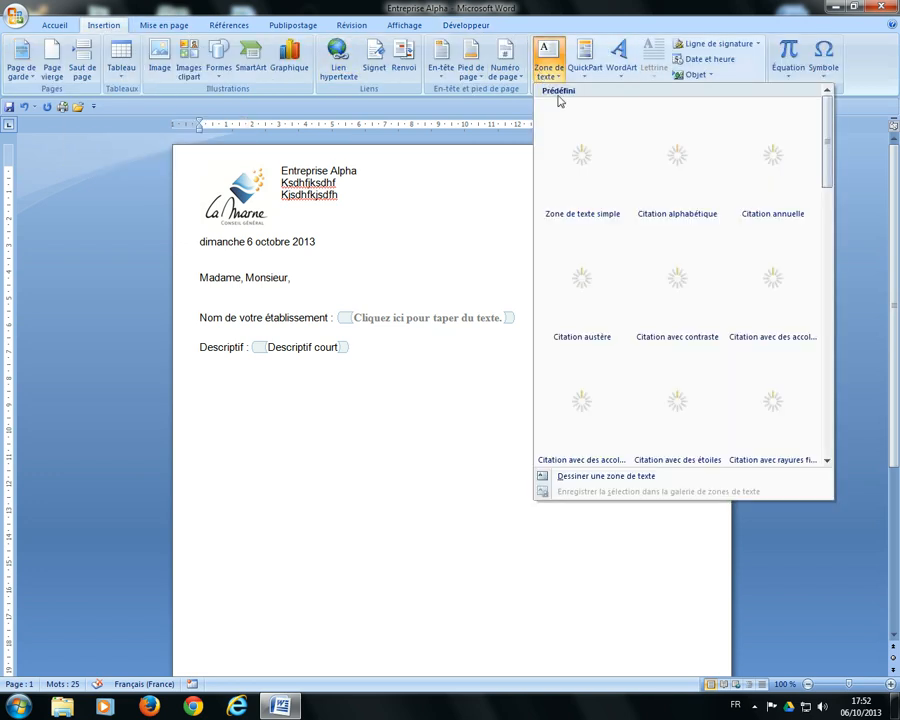
click(570, 144)
drag(368, 524, 226, 503)
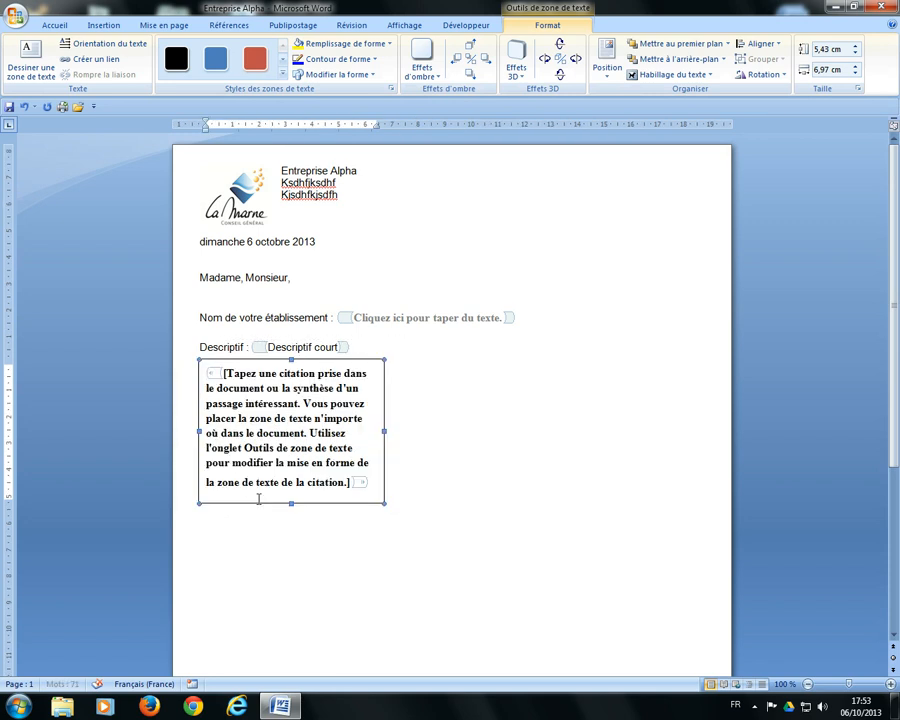
drag(385, 432, 679, 438)
Replace the text box's placeholder with "Descriptif commercial 200 mots maxi" and turn off design mode.
drag(545, 408, 223, 375)
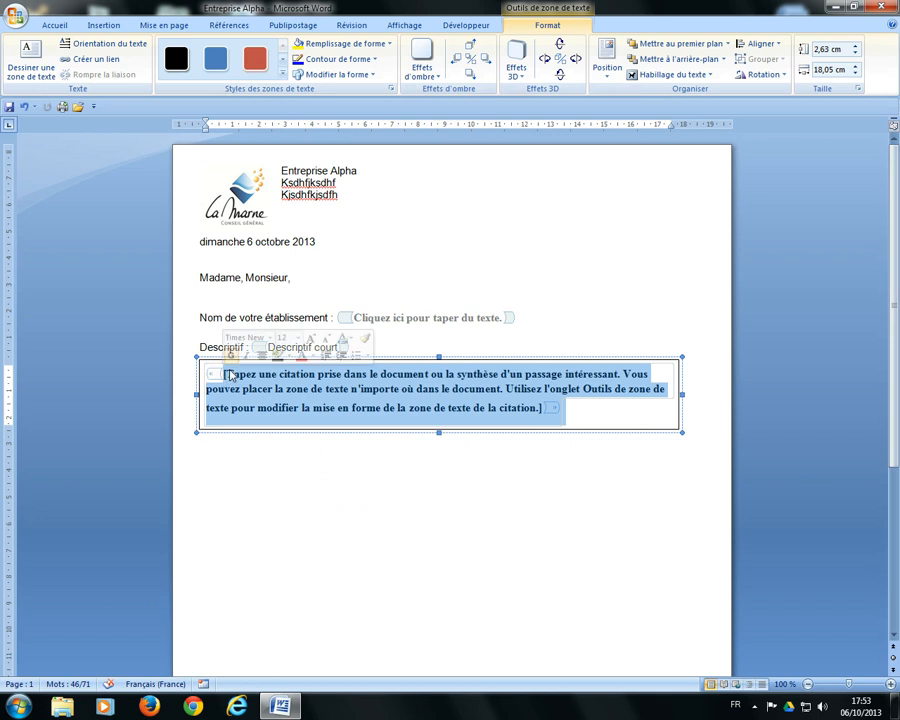
click(470, 25)
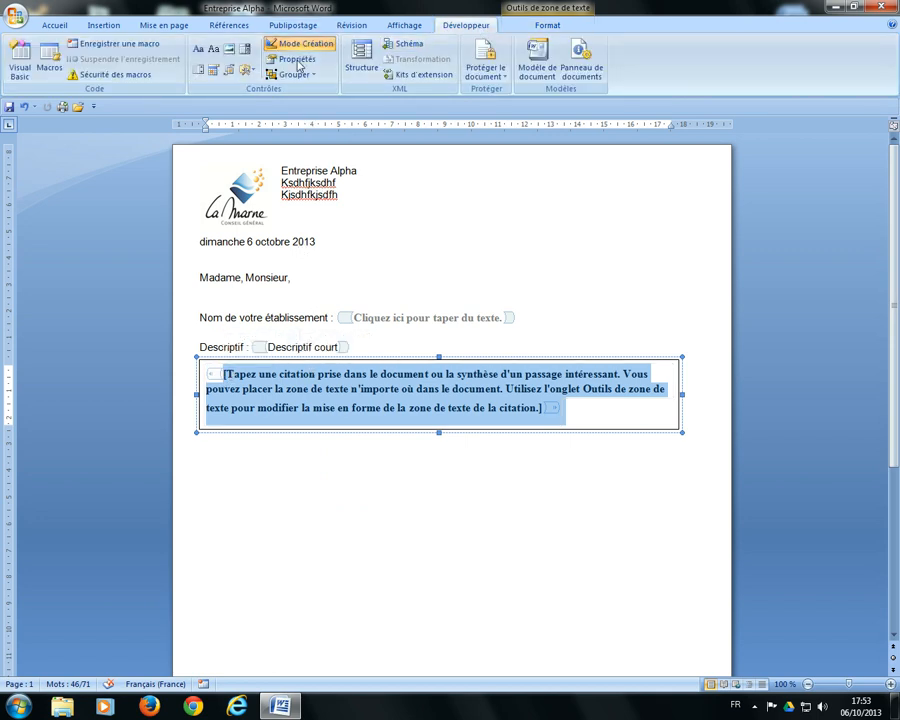
text(Descriptif commercial)
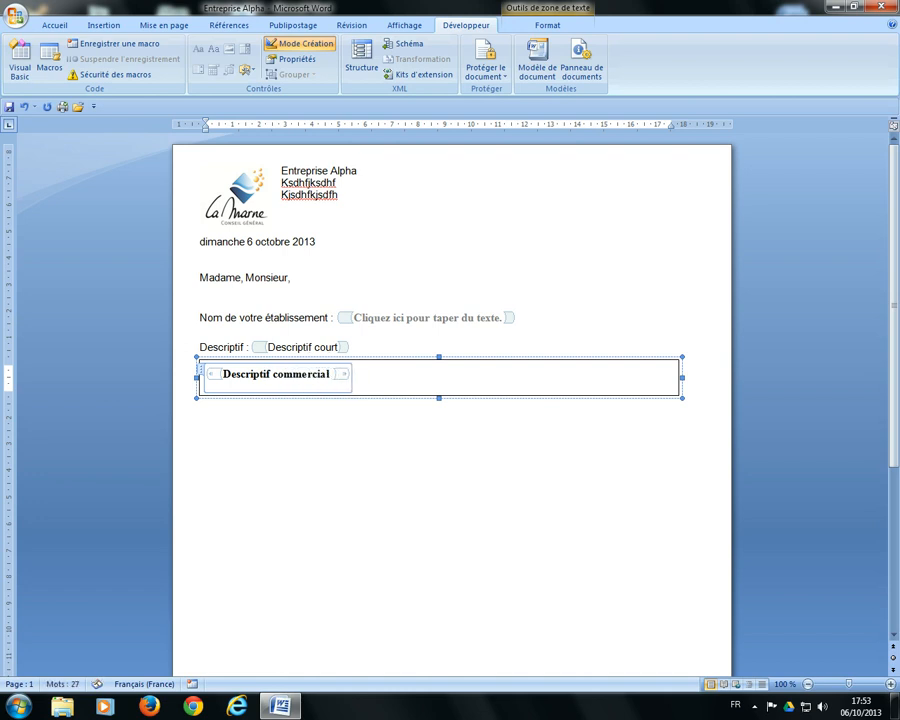
text( 200 mo)
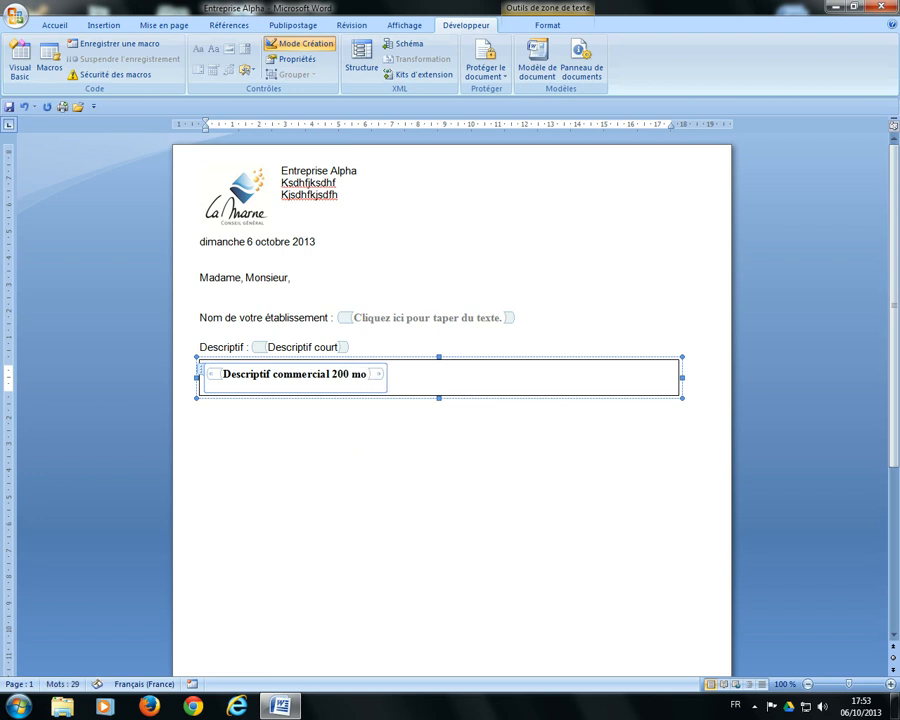
text(ts maxi)
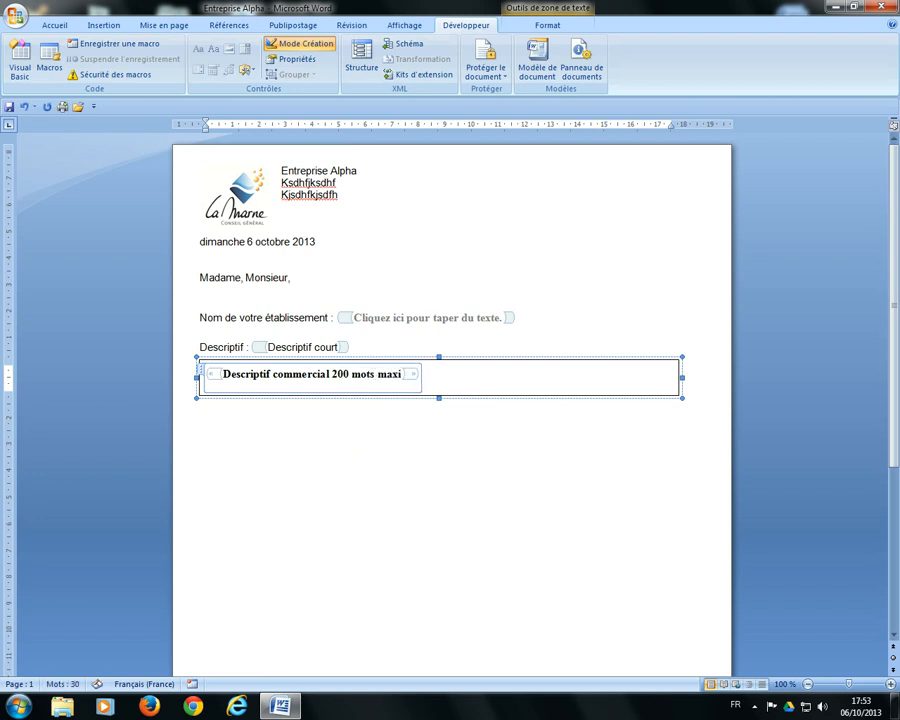
click(300, 43)
click(432, 486)
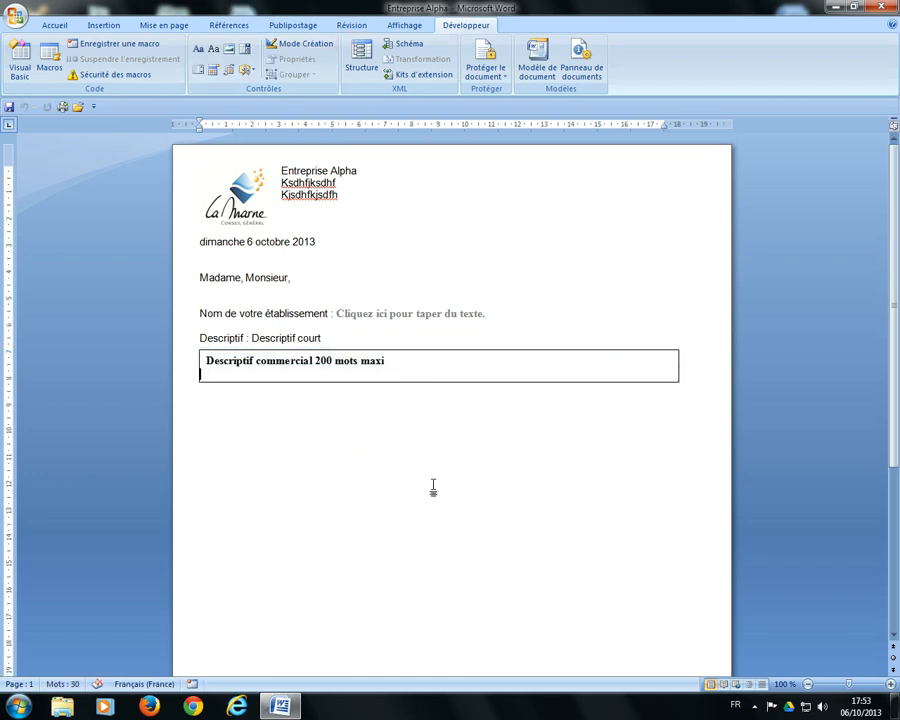
Try adding "sdf" inside the "Nom de votre établissement" label, and delete it.
click(278, 313)
text(sdf)
key(BackSpace)
key(BackSpace)
key(BackSpace)
Restrict document modifications to form filling (Remplissage de formulaires) and activate the protection without a password.
click(482, 63)
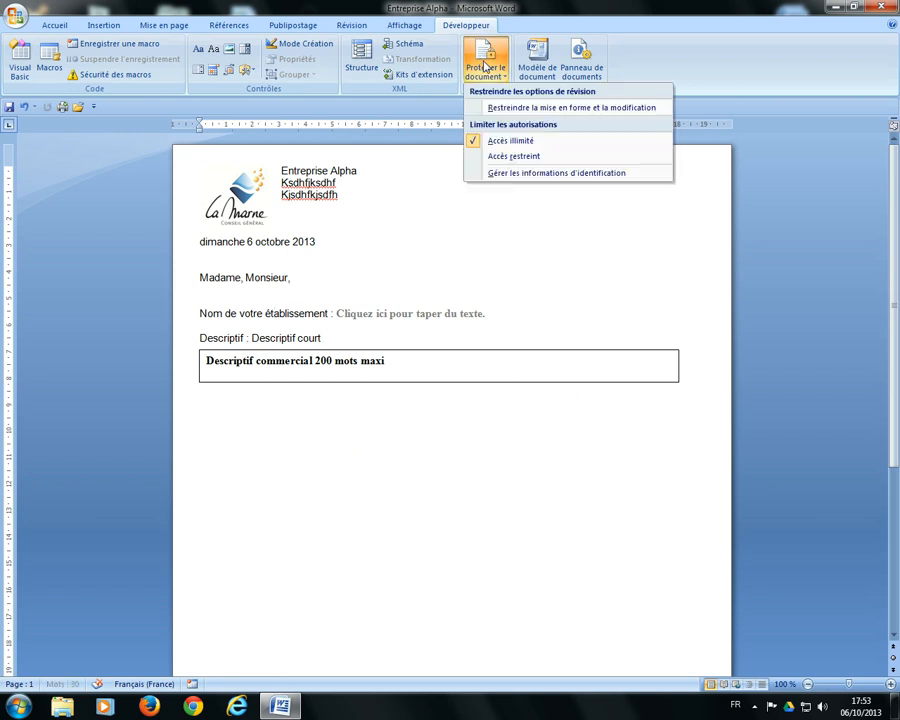
click(577, 108)
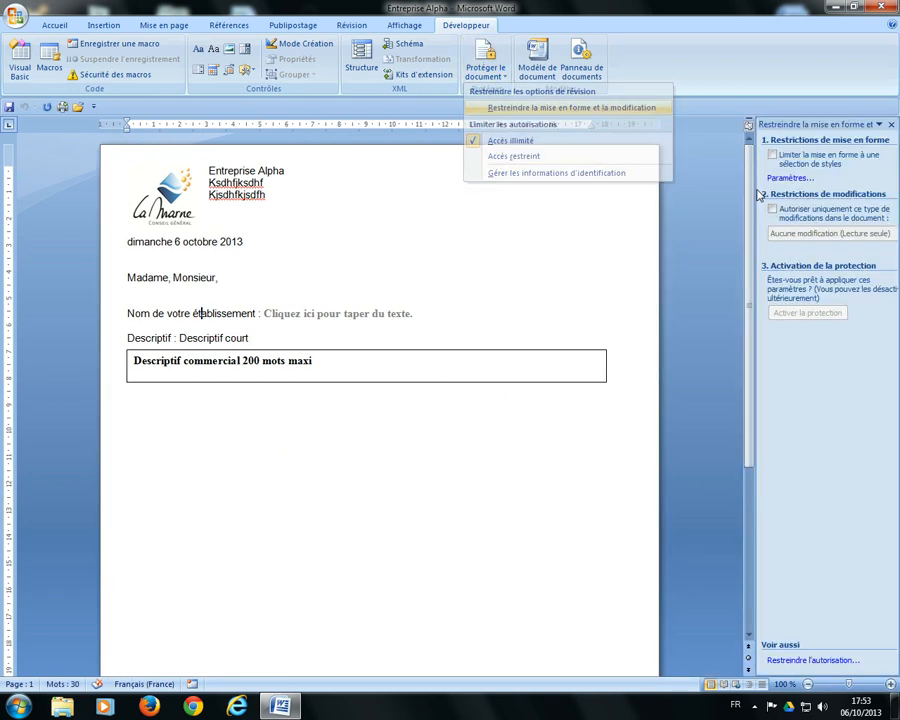
click(772, 210)
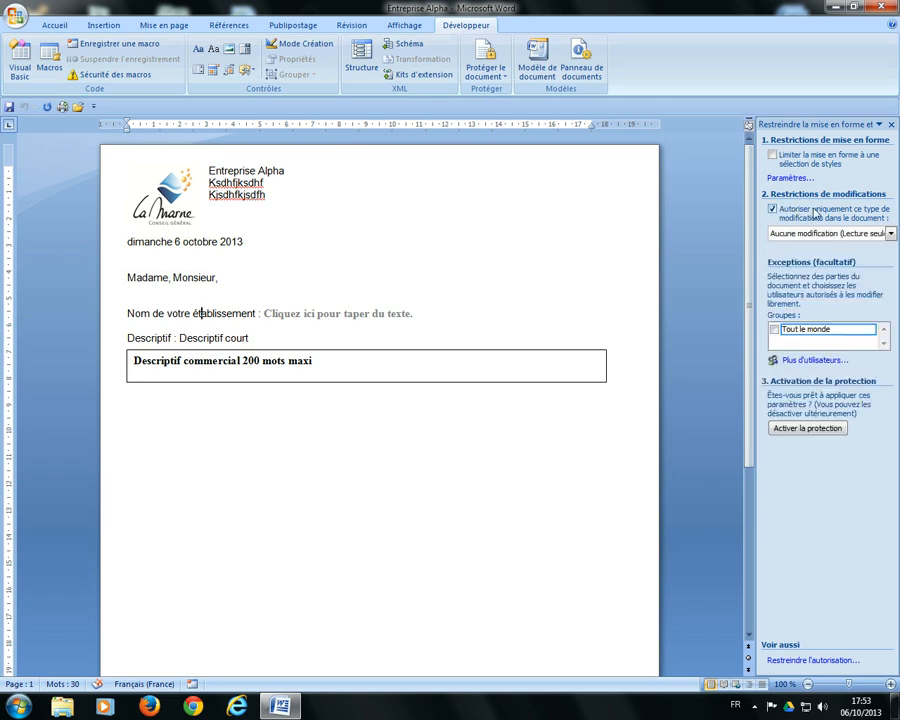
click(828, 234)
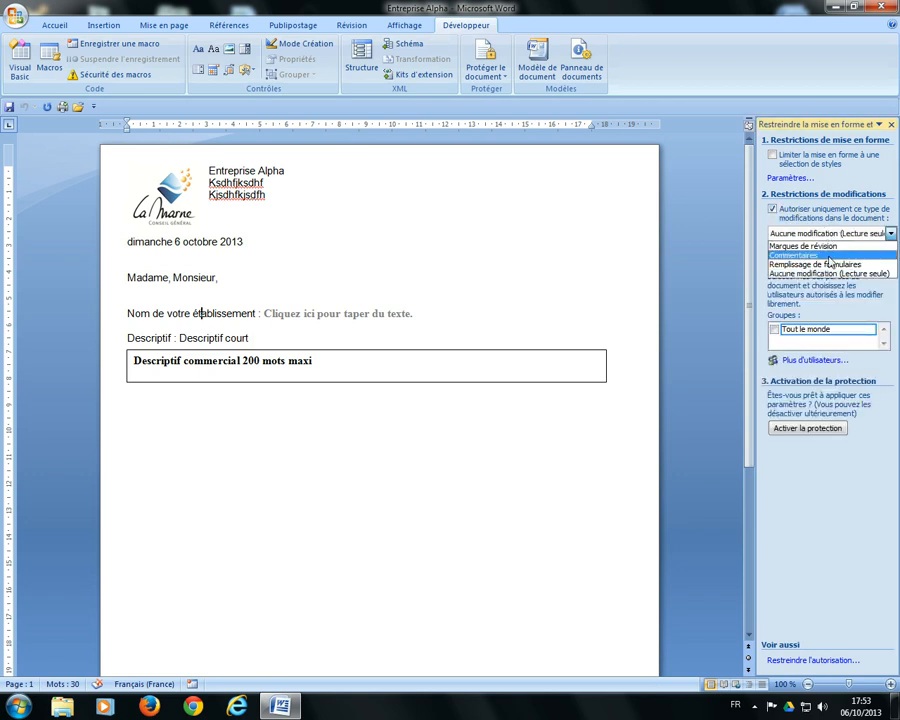
click(830, 267)
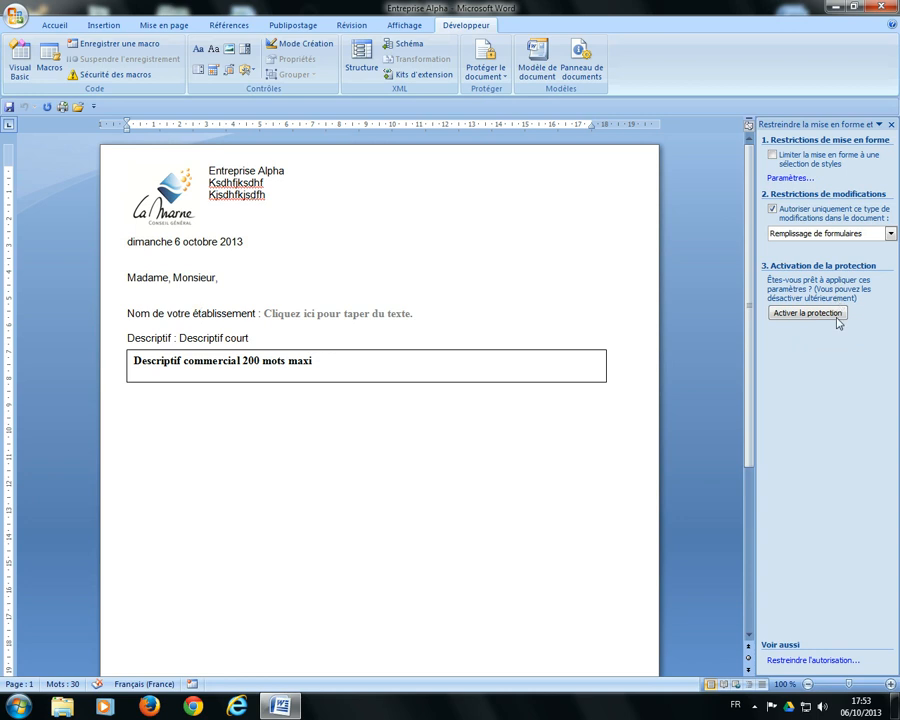
click(808, 313)
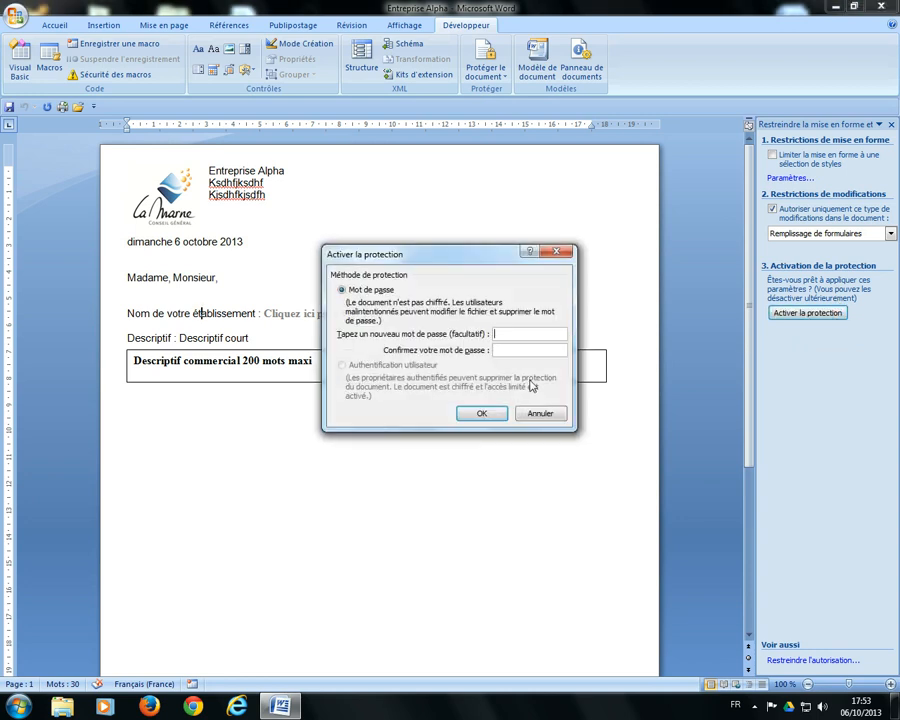
click(500, 416)
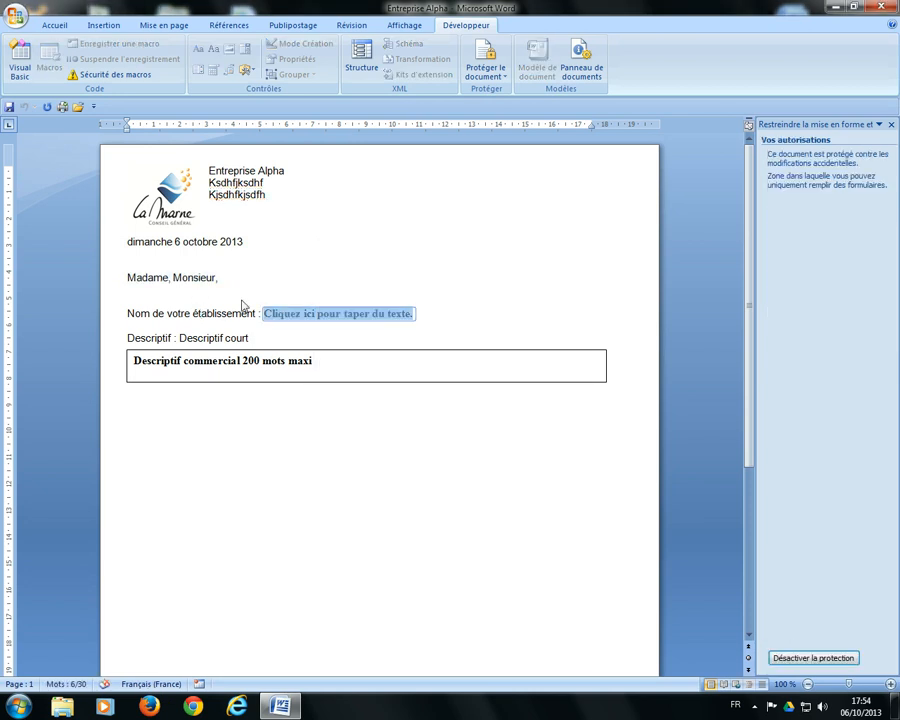
Test the protected form by filling the "Nom de votre établissement" field with "dfgdfgdfgd".
text(dfgdfgdfgd)
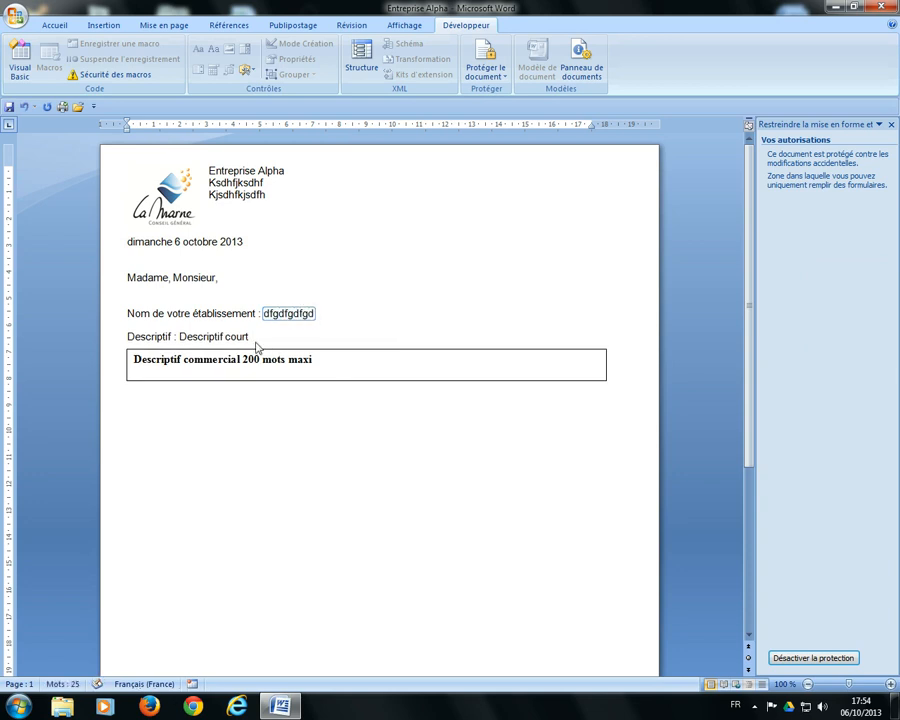